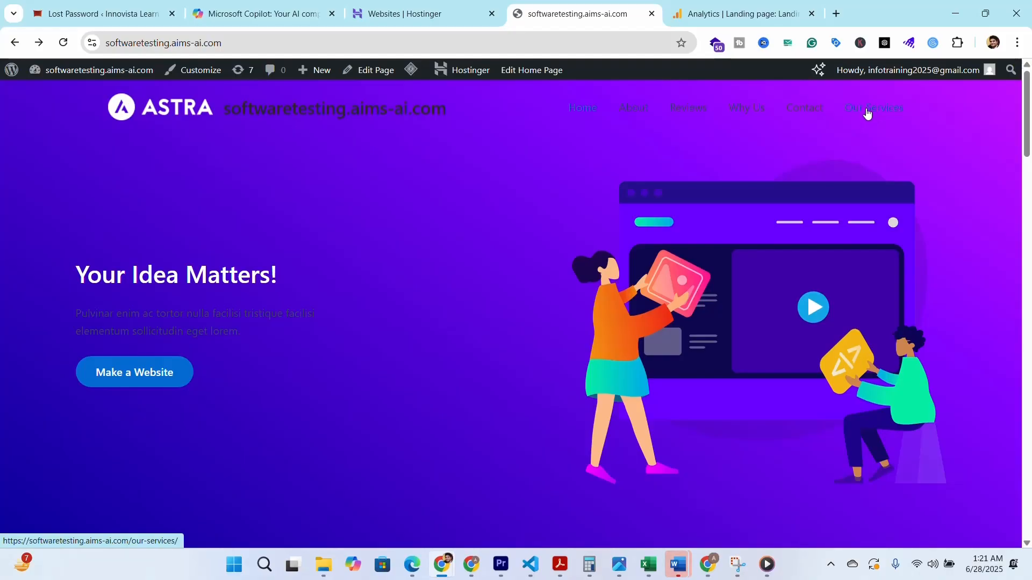
# Step: Open the website's Our Services page and highlight the our-services/ path in its URL
pyautogui.click(867, 112)
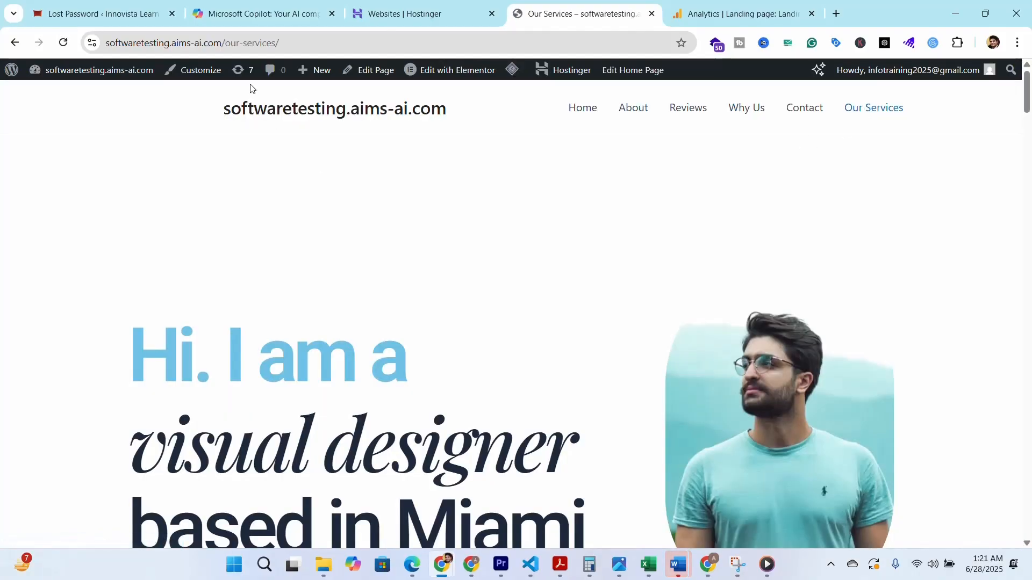
pyautogui.moveTo(288, 43); pyautogui.dragTo(226, 43)
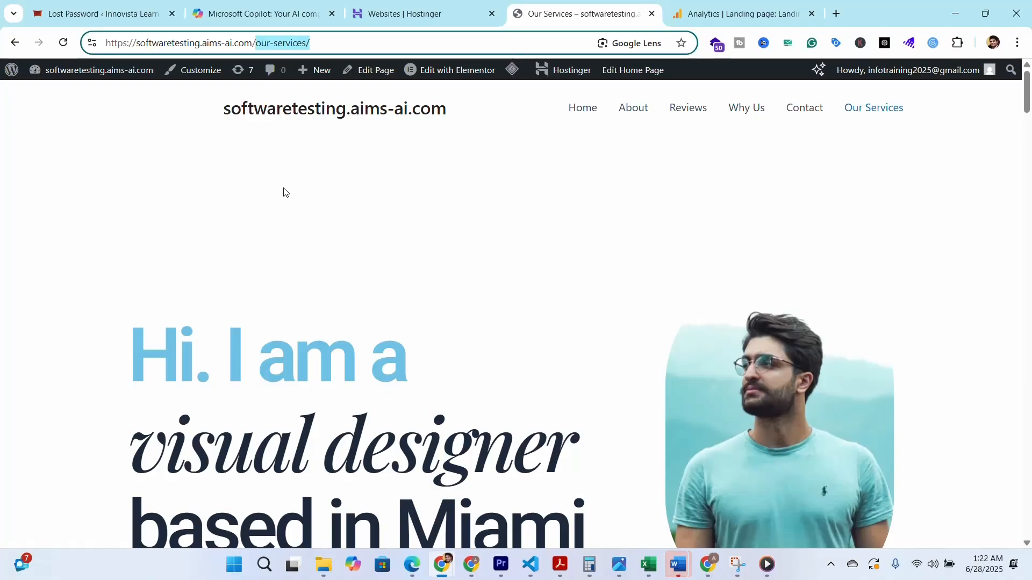
# Step: Switch to the Tag Assistant window and close the preview session, leaving the site despite unsaved changes
pyautogui.moveTo(708, 567)
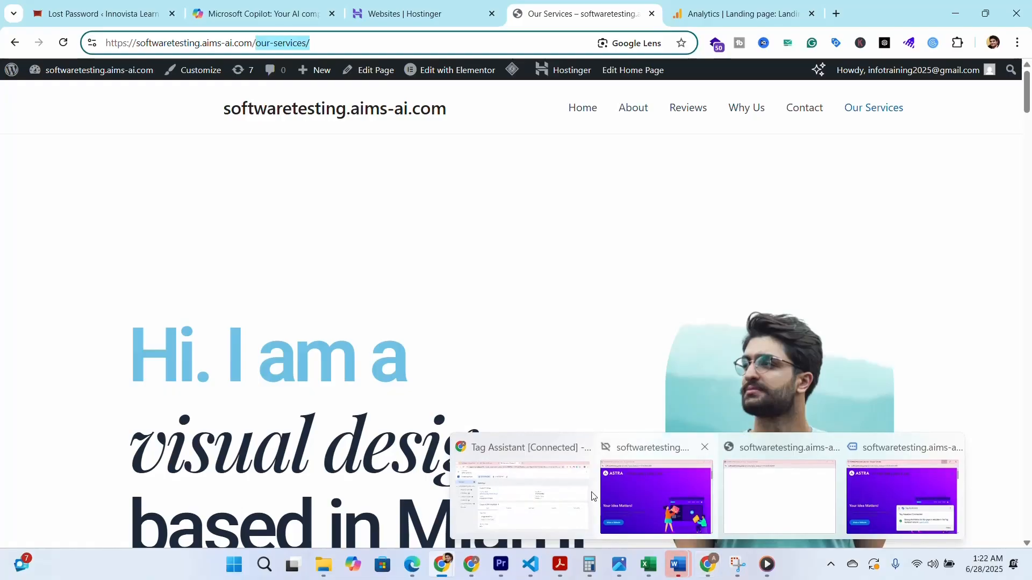
pyautogui.click(540, 485)
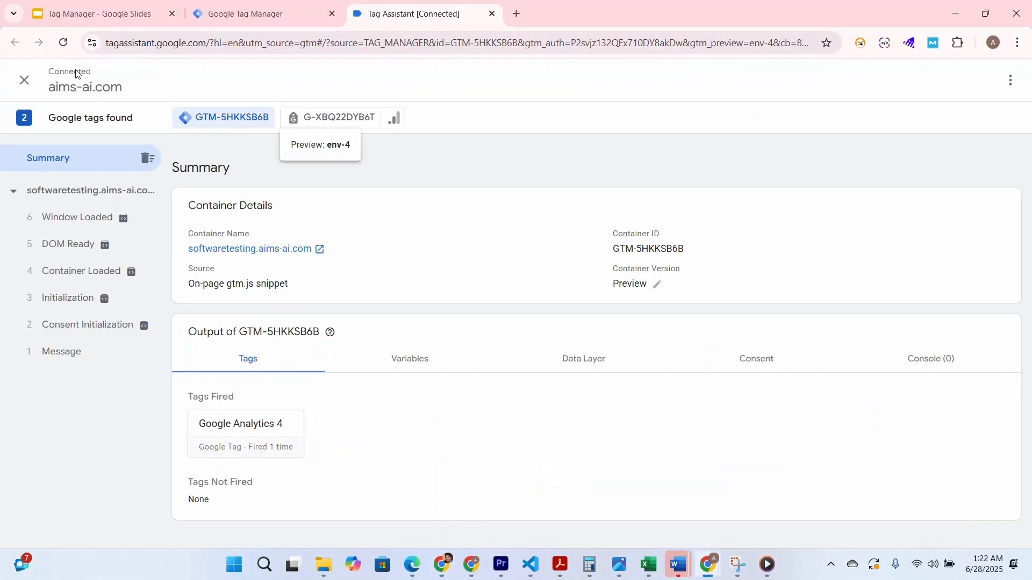
pyautogui.click(491, 16)
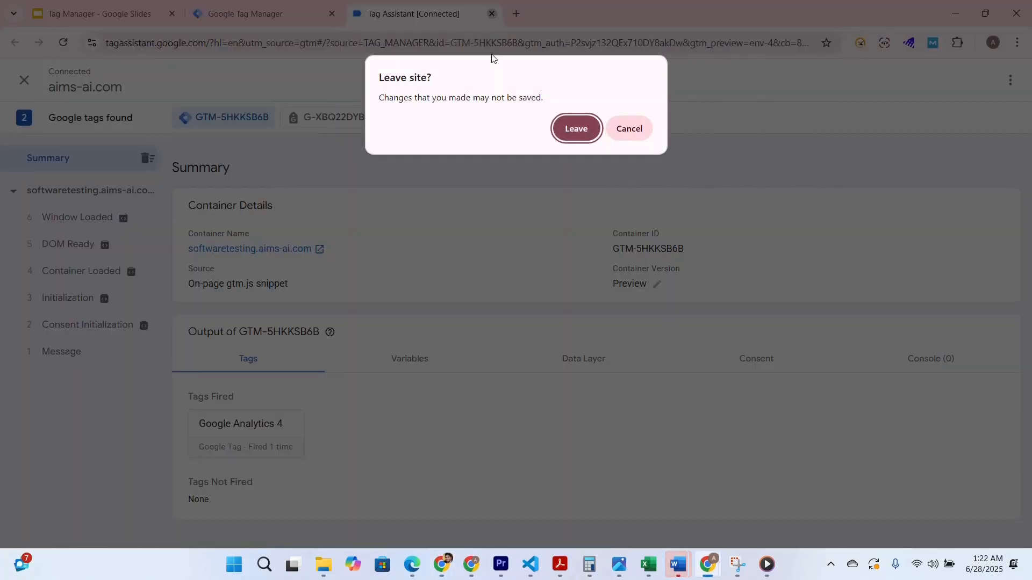
pyautogui.click(568, 129)
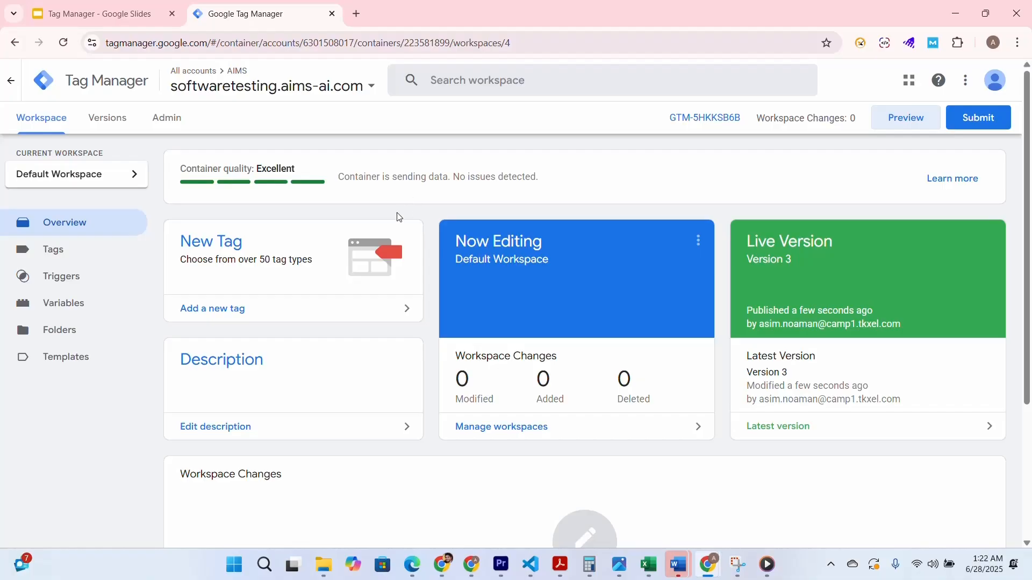
# Step: Create a new tag in the workspace and set its type to Google Analytics: GA4 Event
pyautogui.click(64, 252)
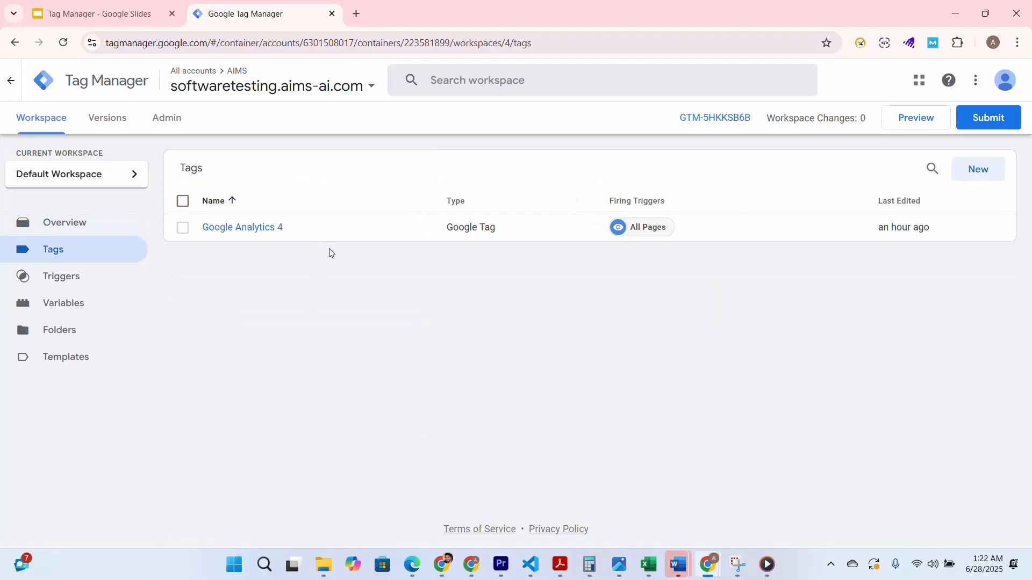
pyautogui.click(980, 170)
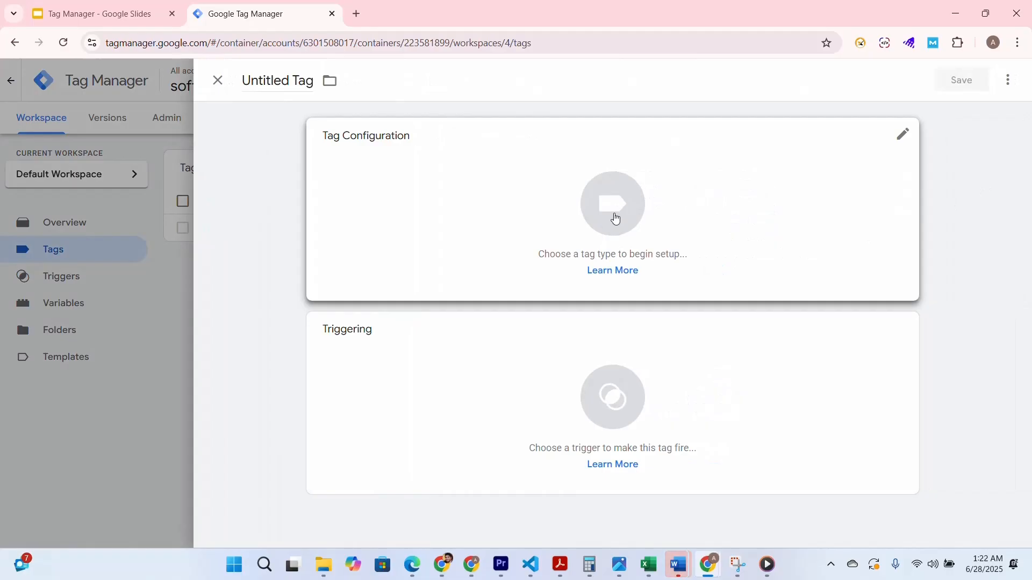
pyautogui.click(904, 137)
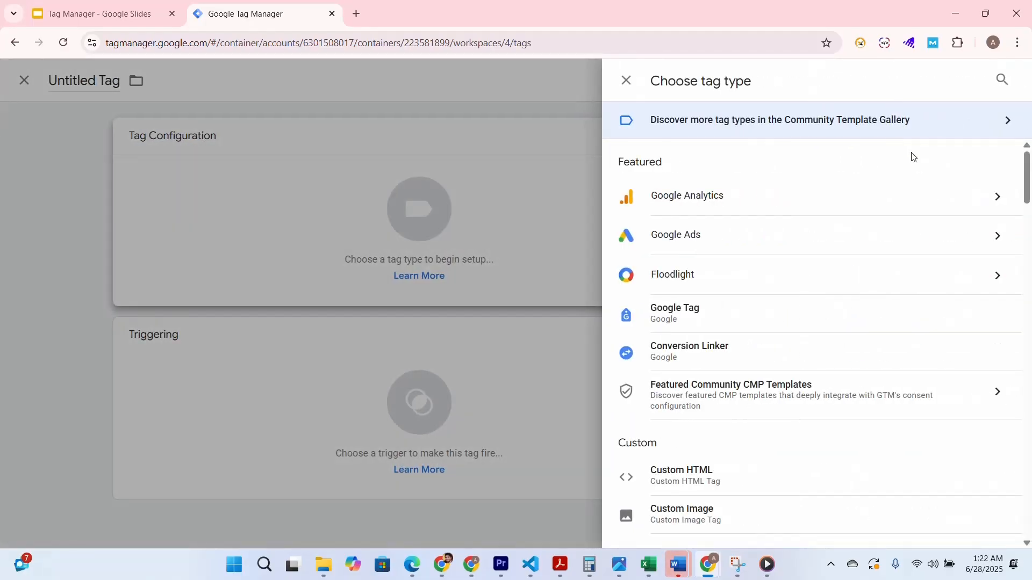
pyautogui.click(999, 81)
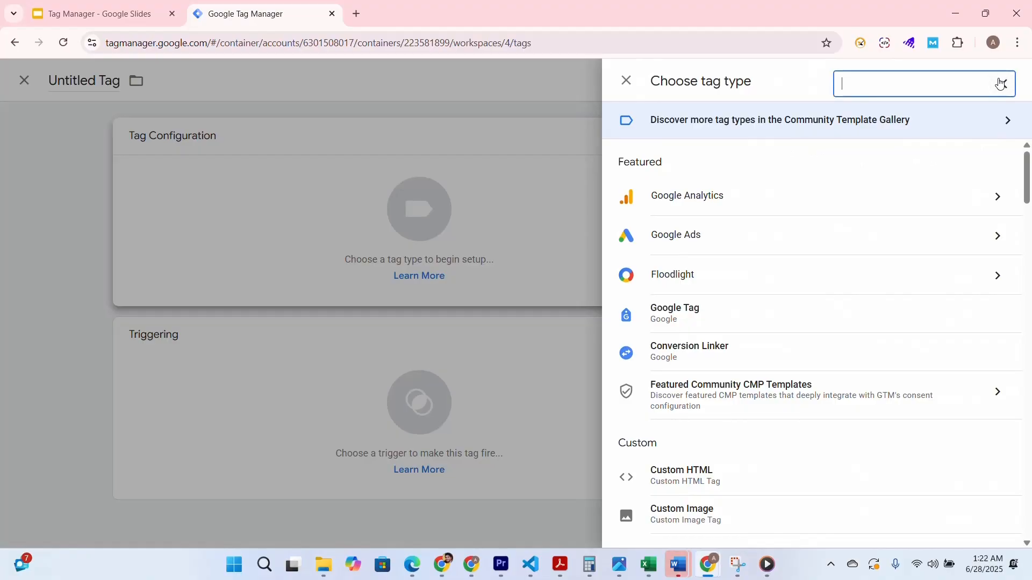
pyautogui.write('GA4')
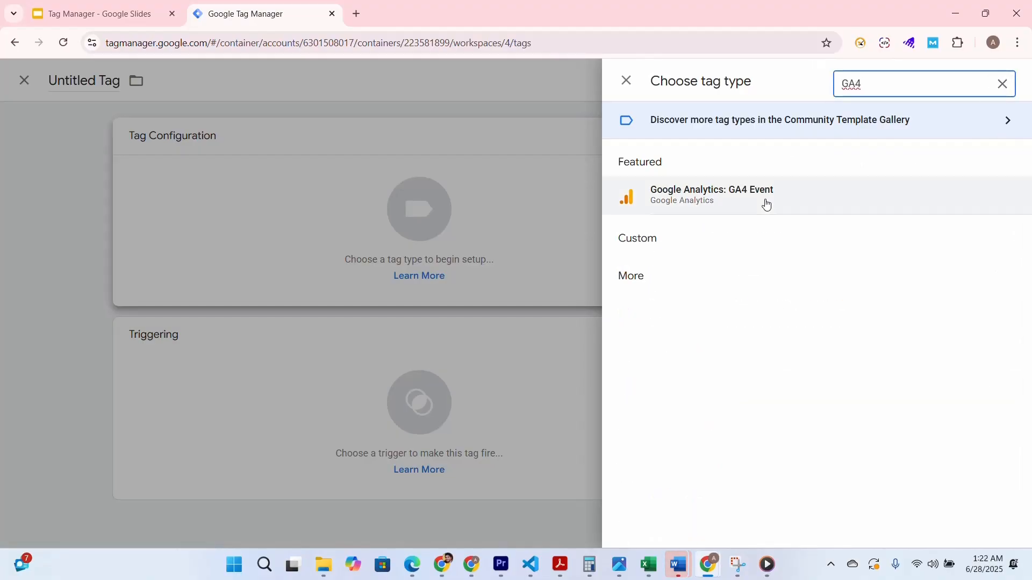
pyautogui.click(799, 200)
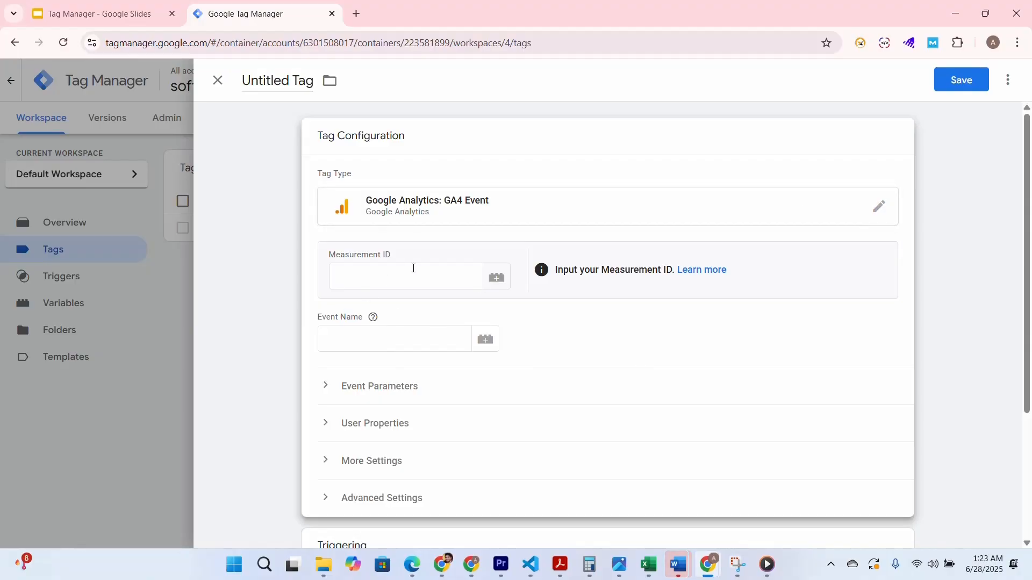
# Step: Switch to Google Analytics and copy the measurement ID from the "software testing" web data stream
pyautogui.moveTo(454, 578)
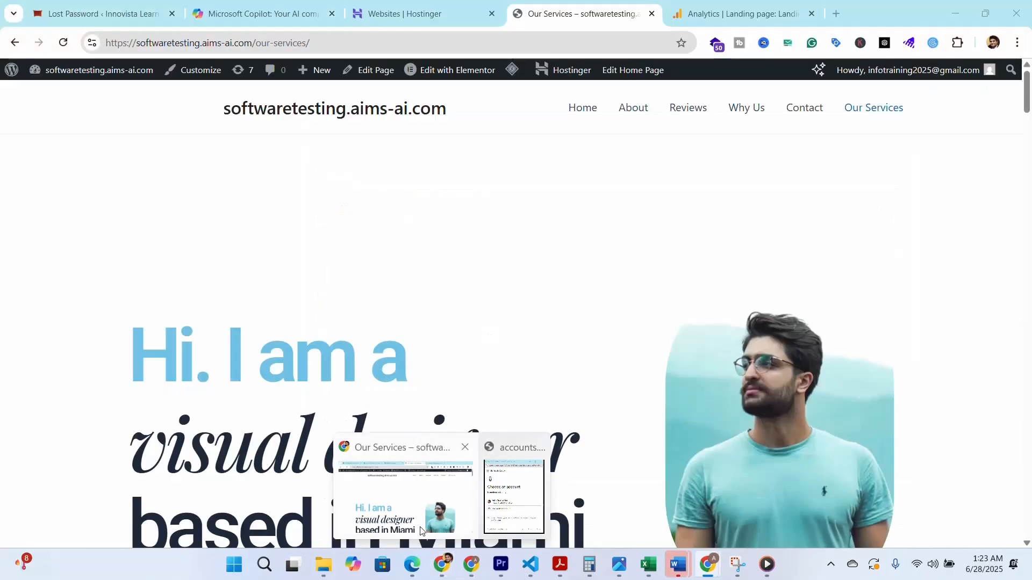
pyautogui.click(406, 495)
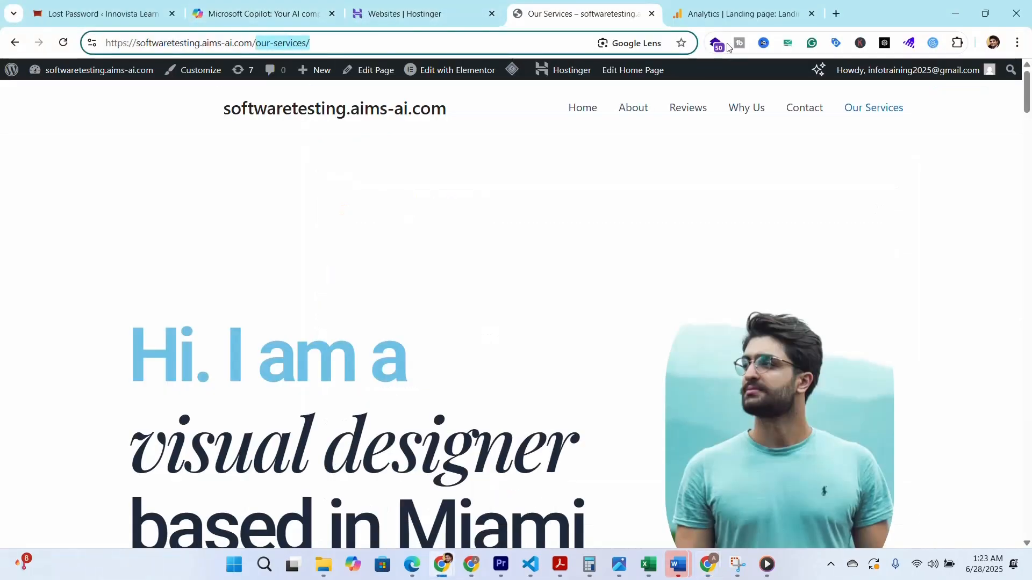
pyautogui.click(739, 13)
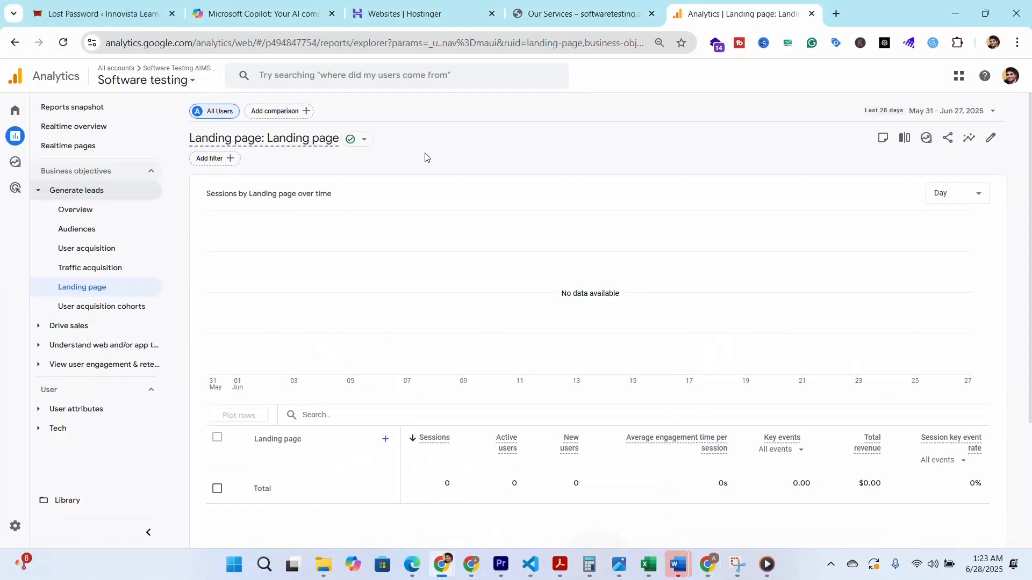
pyautogui.click(16, 530)
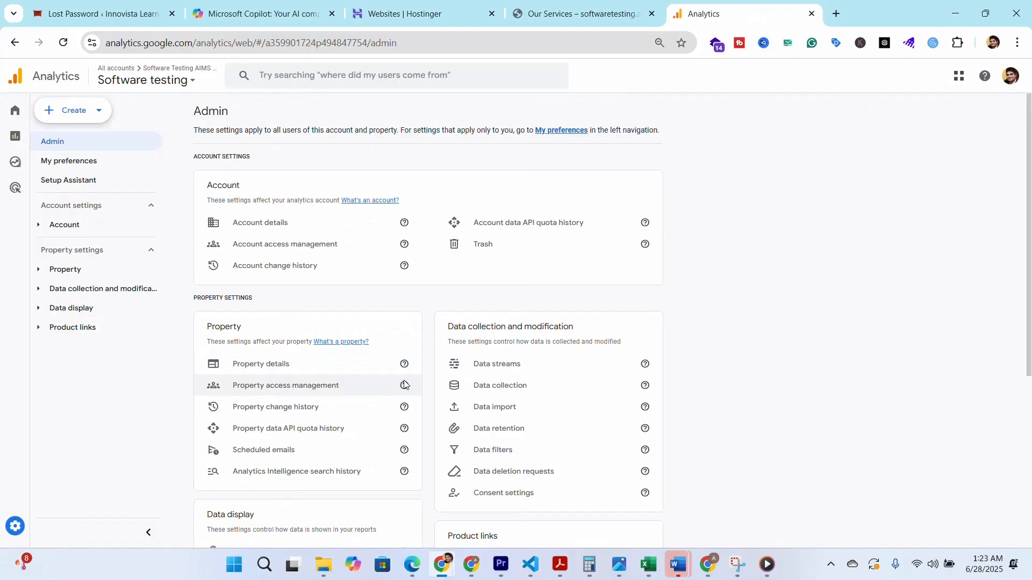
pyautogui.click(512, 368)
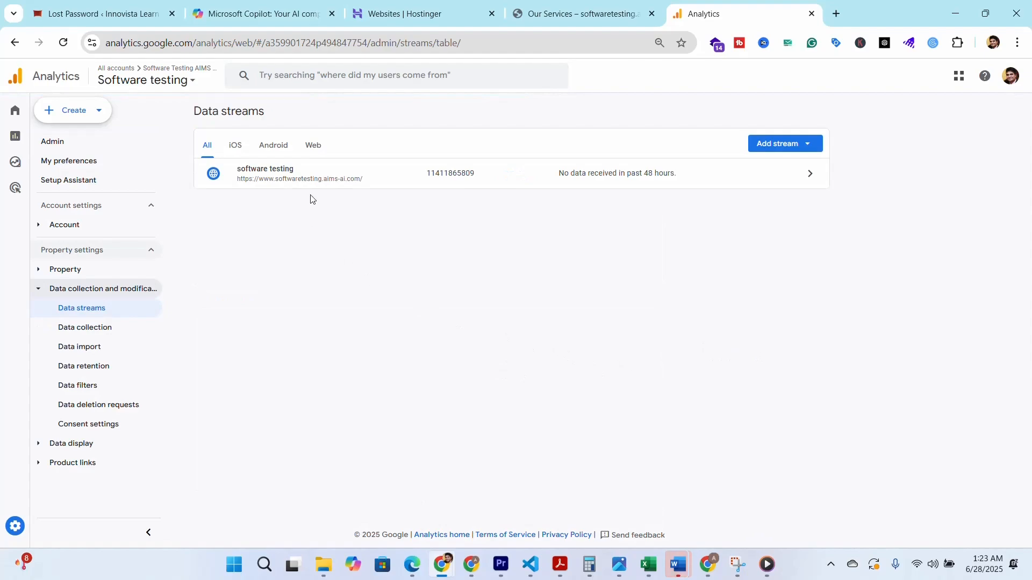
pyautogui.click(266, 178)
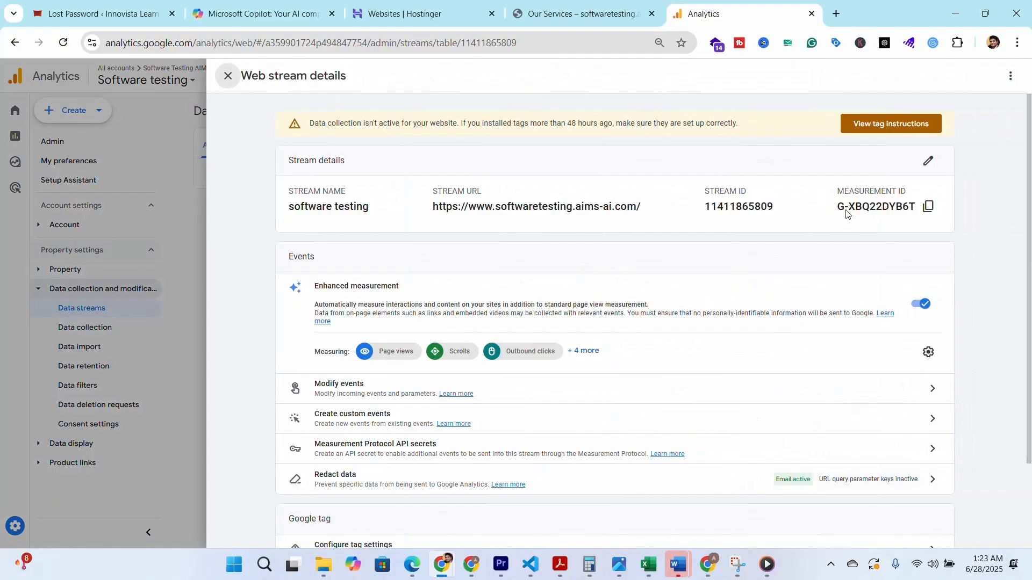
pyautogui.click(929, 211)
# Step: Return to Google Tag Manager and paste the measurement ID G-XBQ22DYB6T into the GA4 event tag
pyautogui.moveTo(714, 568)
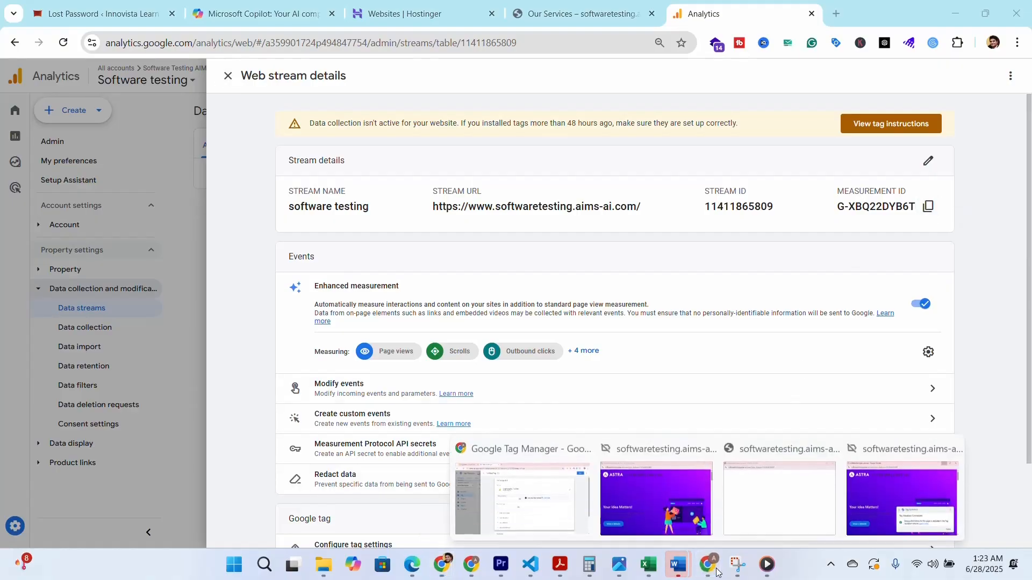
pyautogui.click(543, 511)
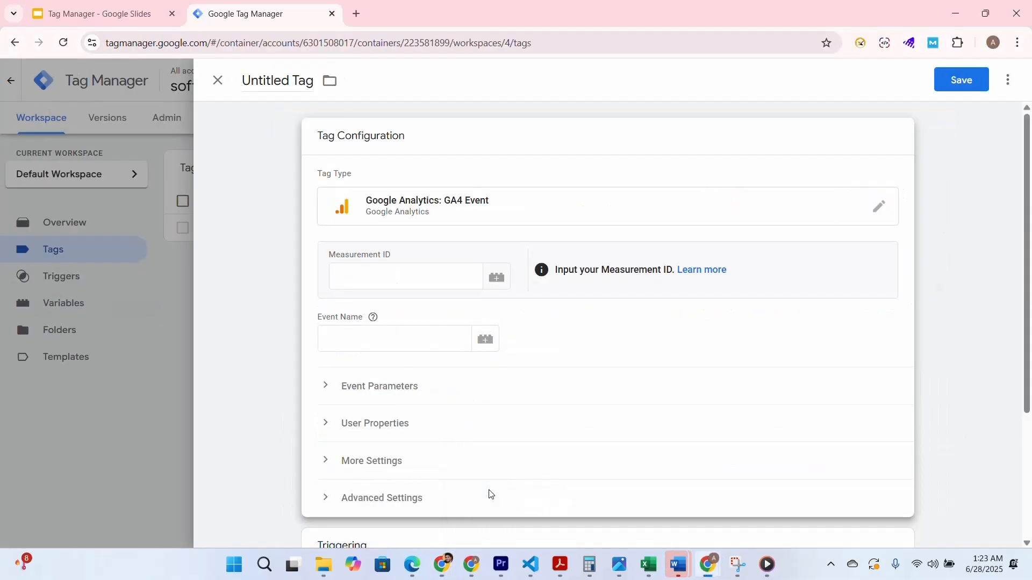
pyautogui.rightClick(384, 272)
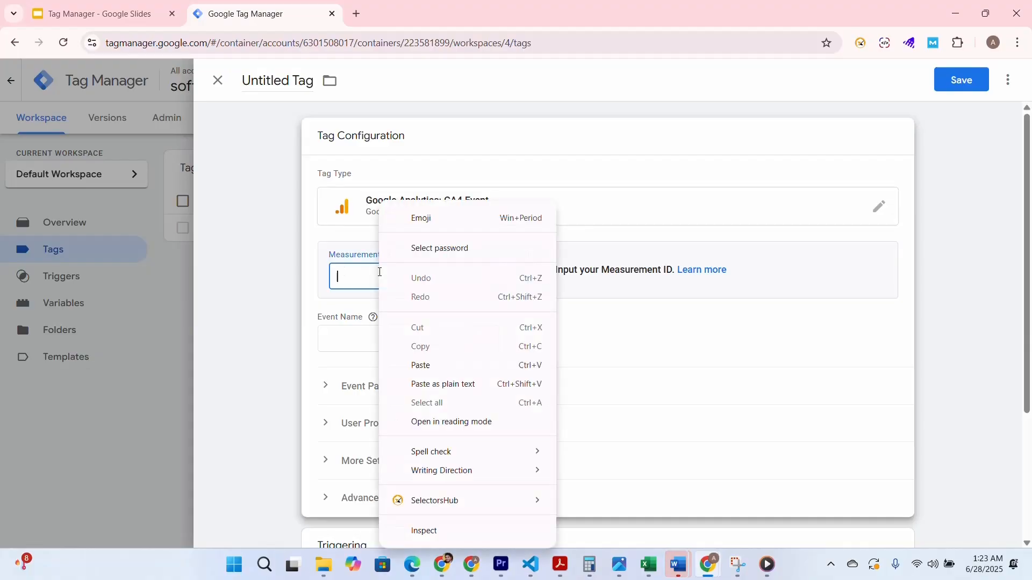
pyautogui.click(420, 363)
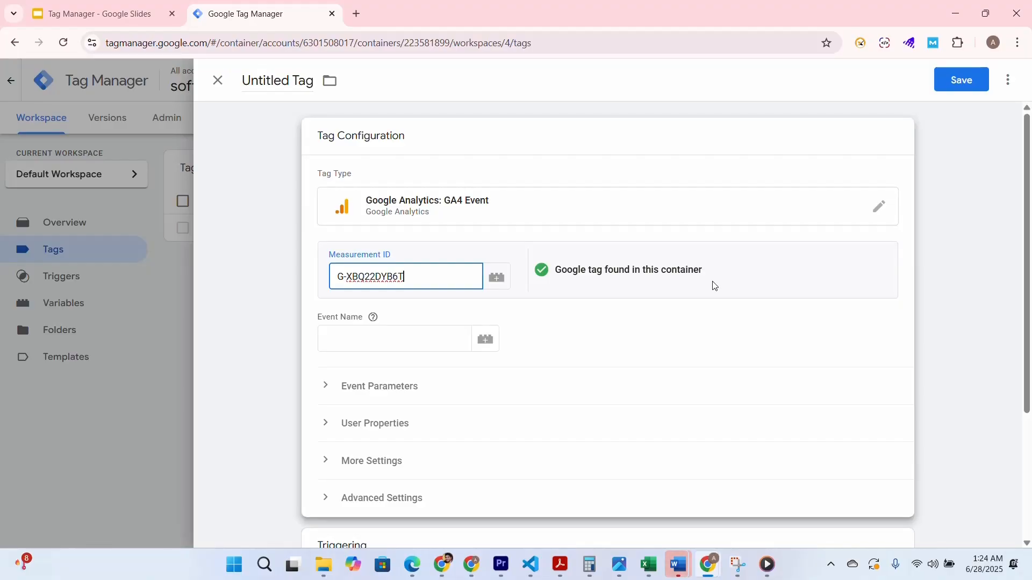
# Step: Review the Tag Manager connections diagram in the Google Slides presentation and return to the tag setup
pyautogui.click(103, 5)
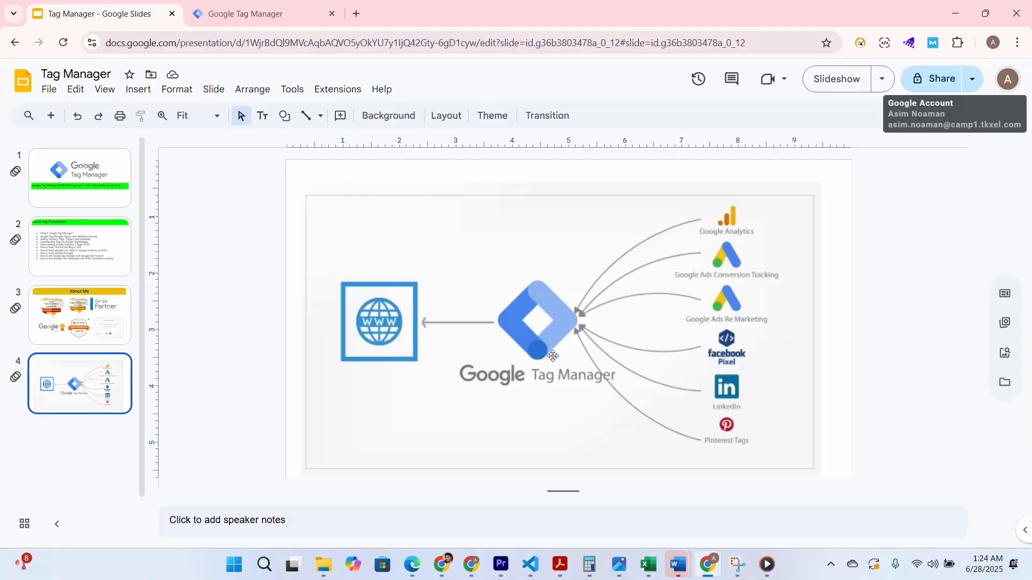
pyautogui.click(268, 15)
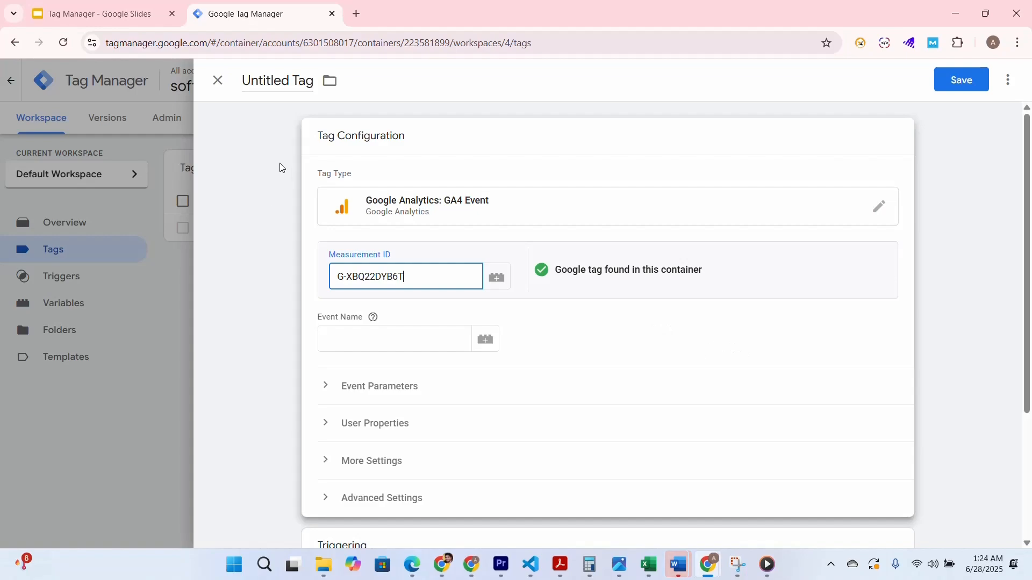
# Step: Rename the untitled tag as "Our Services Page"
pyautogui.click(285, 81)
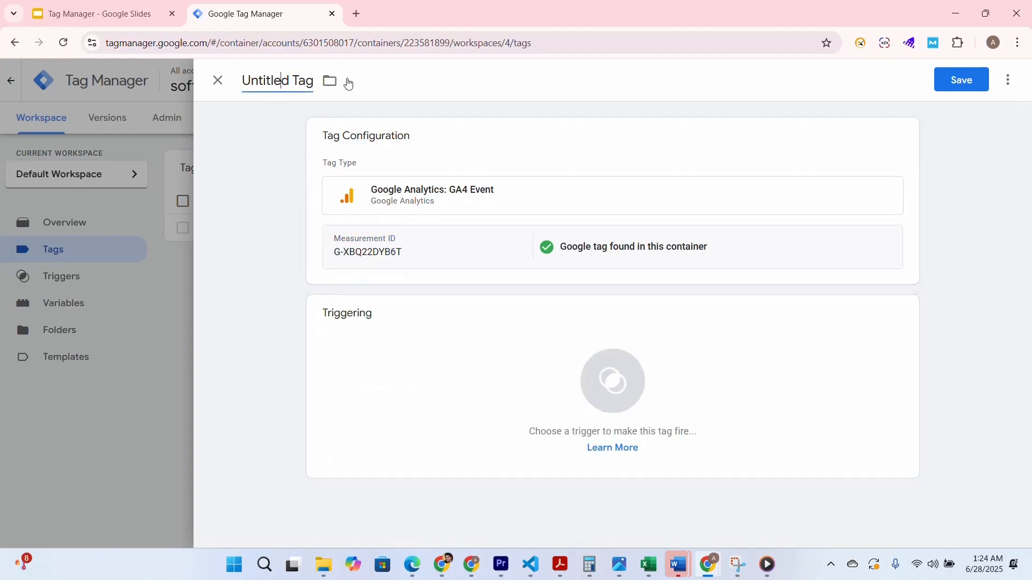
pyautogui.write('Aga')
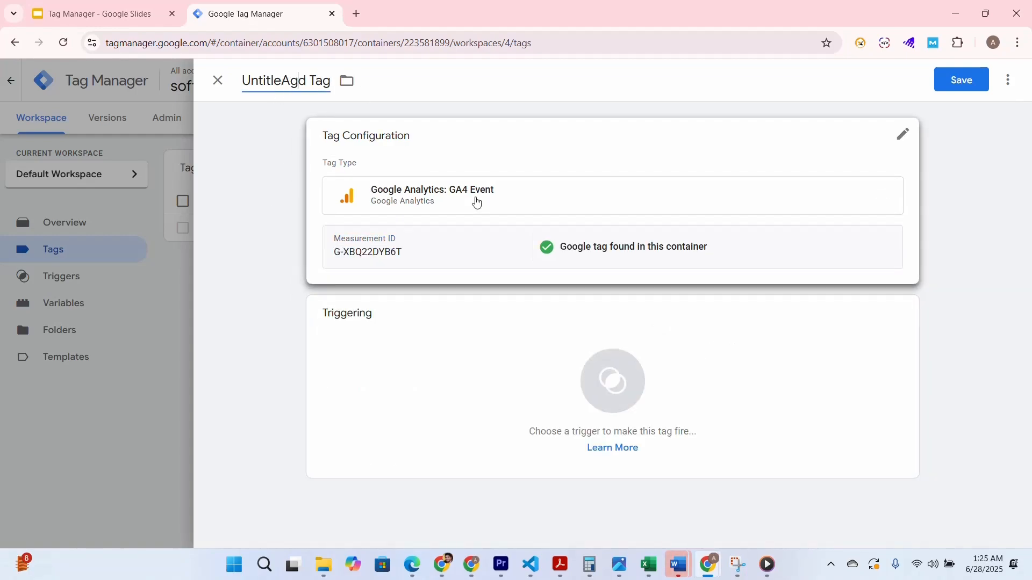
pyautogui.write('4')
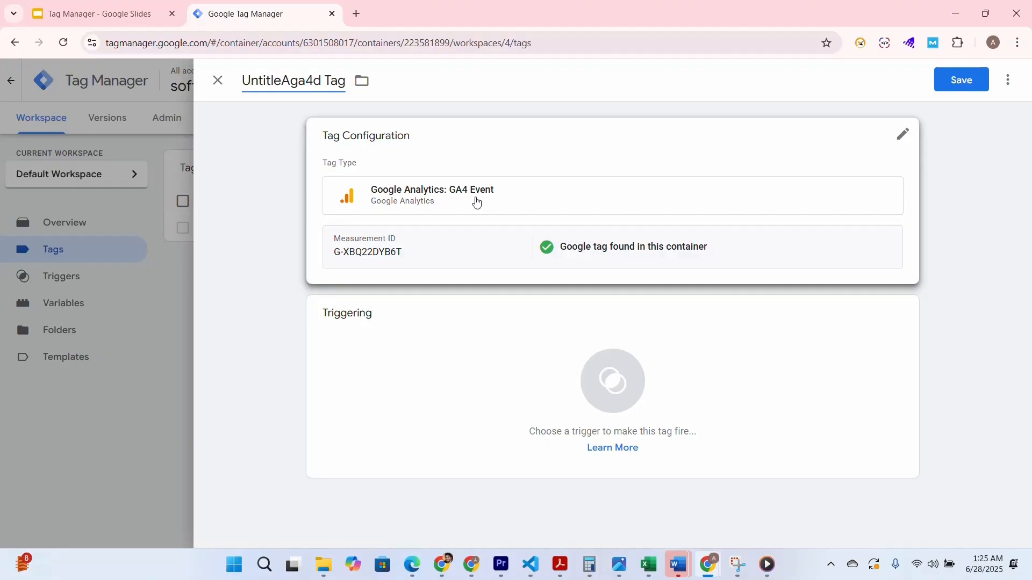
pyautogui.write('a')
pyautogui.press('Delete')
pyautogui.press('Delete')
pyautogui.press('Delete')
pyautogui.press('Delete')
pyautogui.press('Delete')
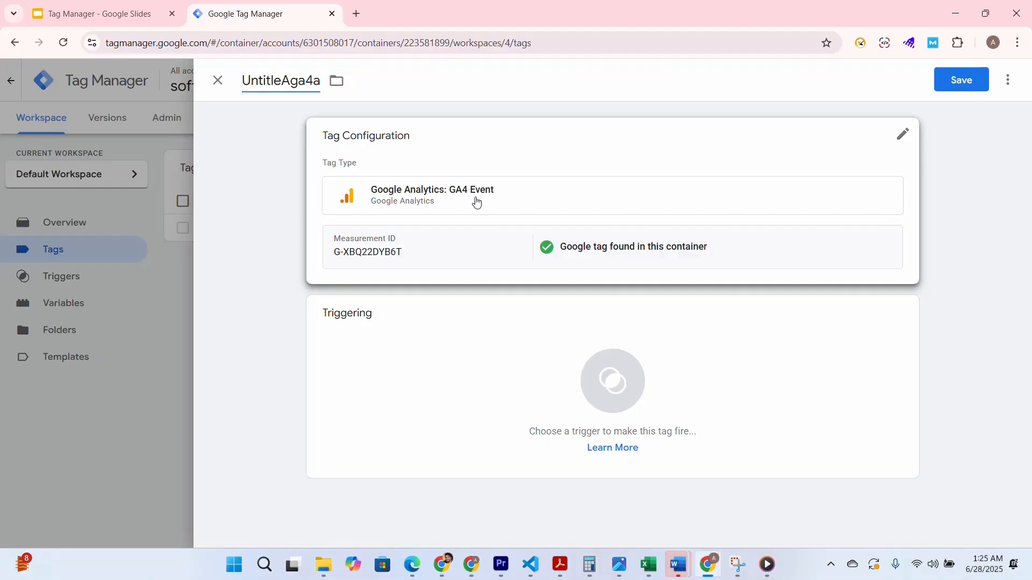
pyautogui.press('BackSpace')
pyautogui.press('BackSpace')
pyautogui.press('BackSpace')
pyautogui.press('BackSpace')
pyautogui.press('BackSpace')
pyautogui.press('BackSpace')
pyautogui.press('BackSpace')
pyautogui.press('BackSpace')
pyautogui.press('BackSpace')
pyautogui.press('BackSpace')
pyautogui.press('BackSpace')
pyautogui.press('BackSpace')
pyautogui.write('Our')
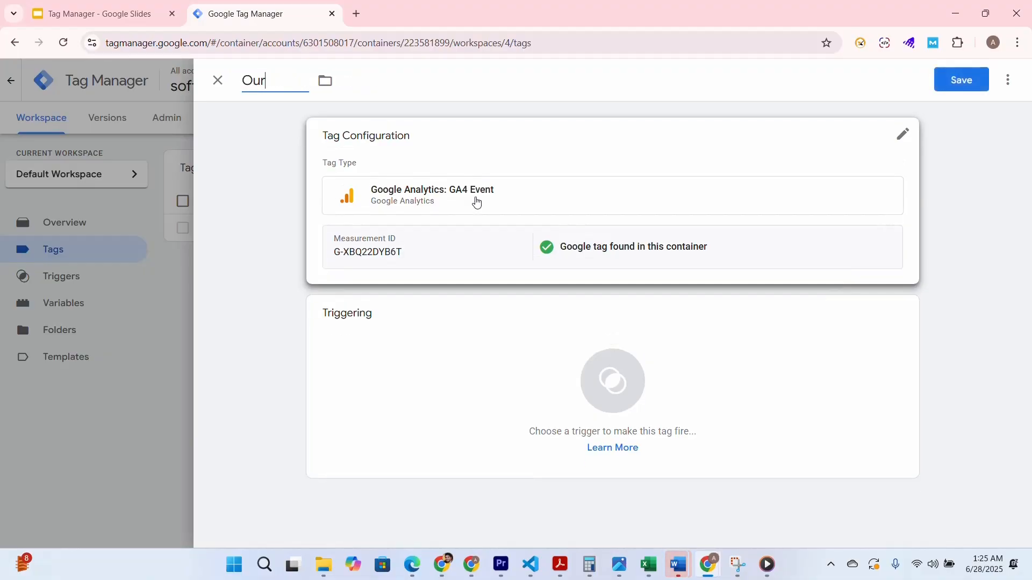
pyautogui.write(' Services Page')
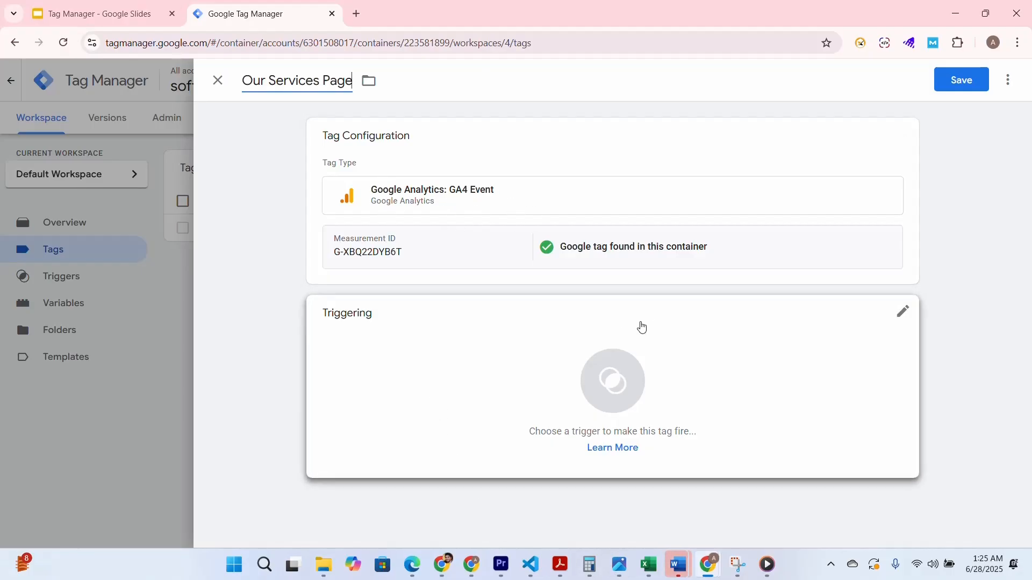
# Step: Check the Our Services page's URL path on the website in the other browser window and add the All Pages trigger to the tag
pyautogui.click(959, 83)
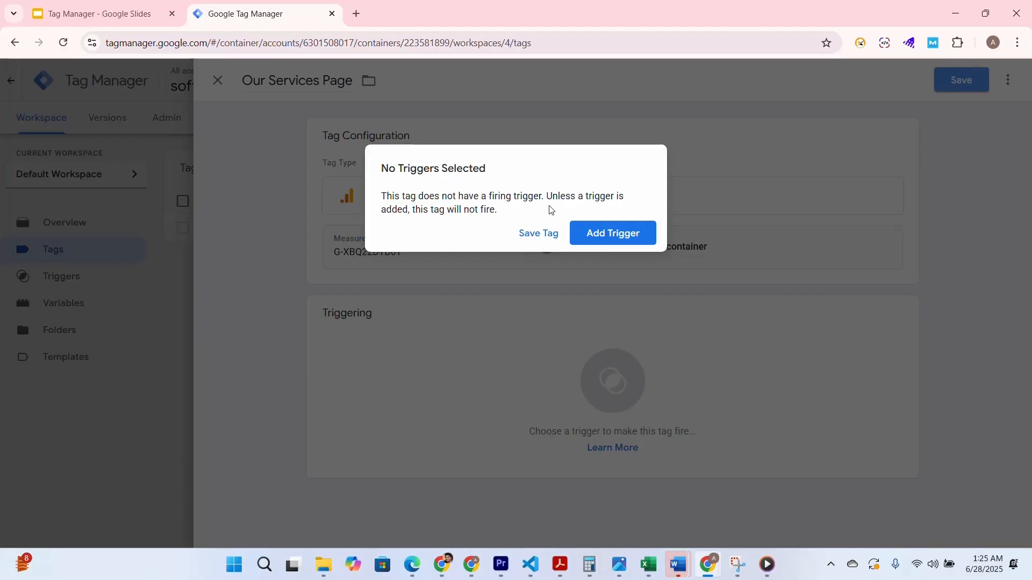
pyautogui.moveTo(436, 568)
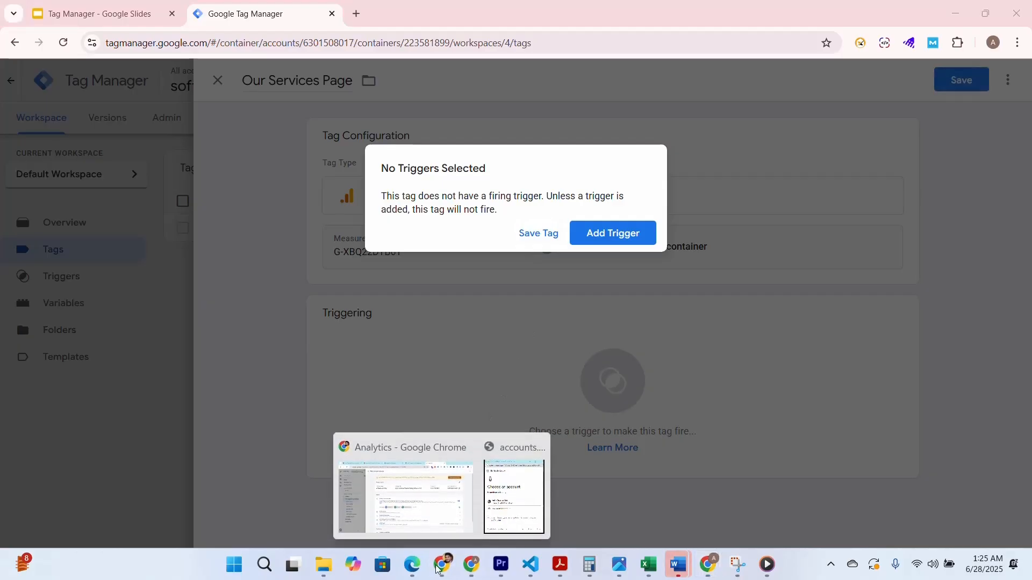
pyautogui.click(405, 498)
pyautogui.click(578, 14)
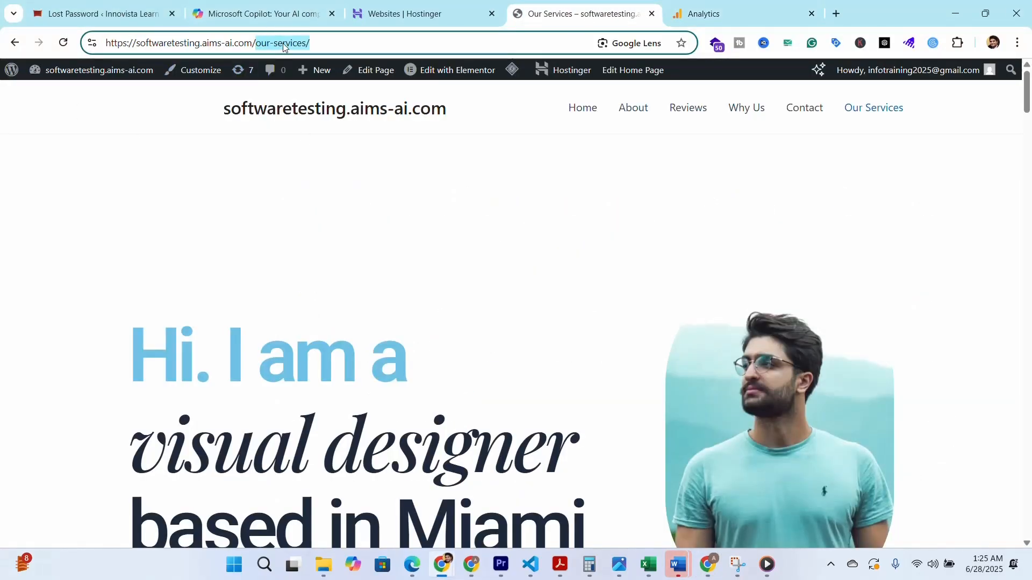
pyautogui.click(956, 12)
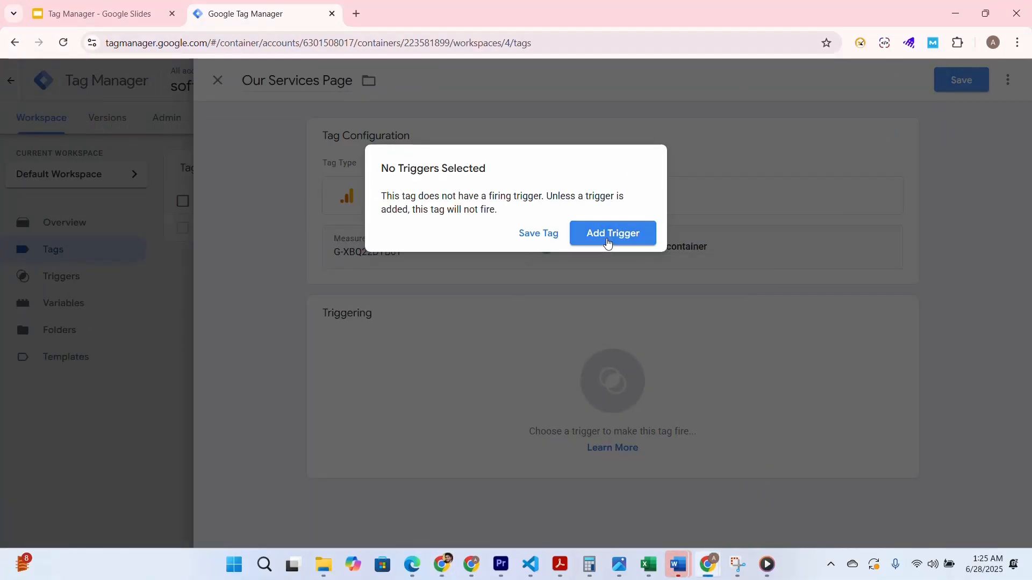
pyautogui.click(607, 242)
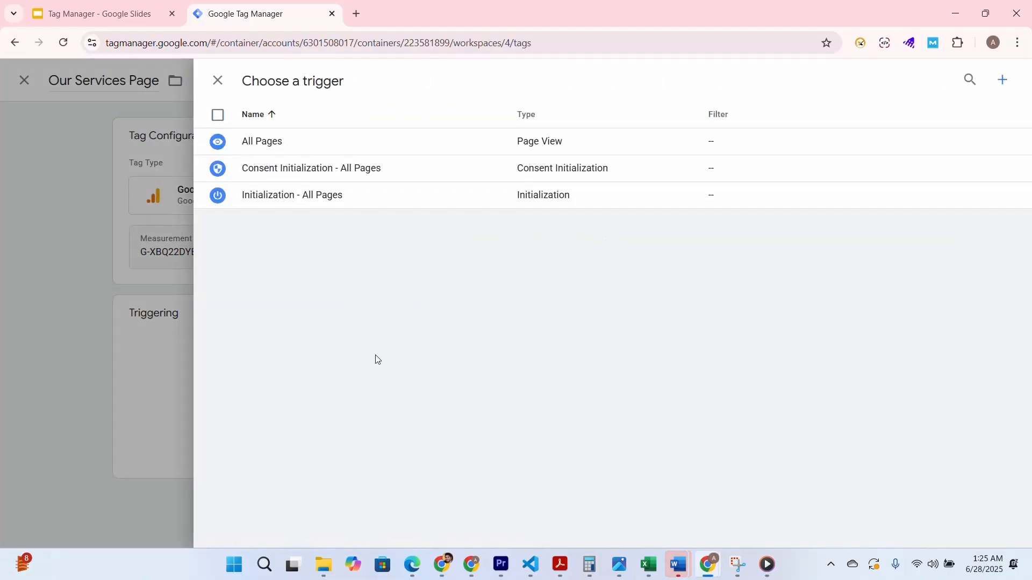
pyautogui.click(394, 144)
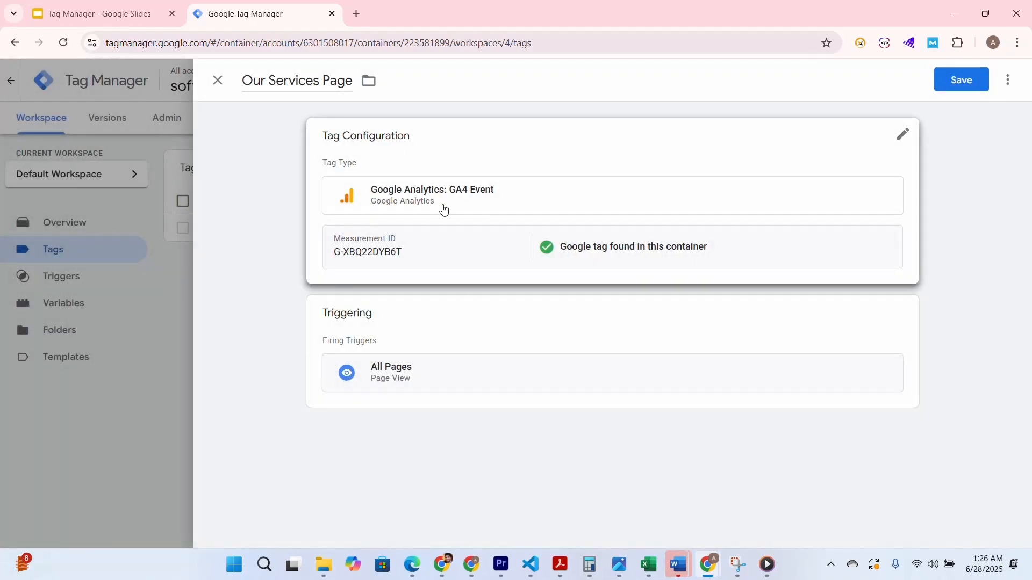
pyautogui.click(907, 316)
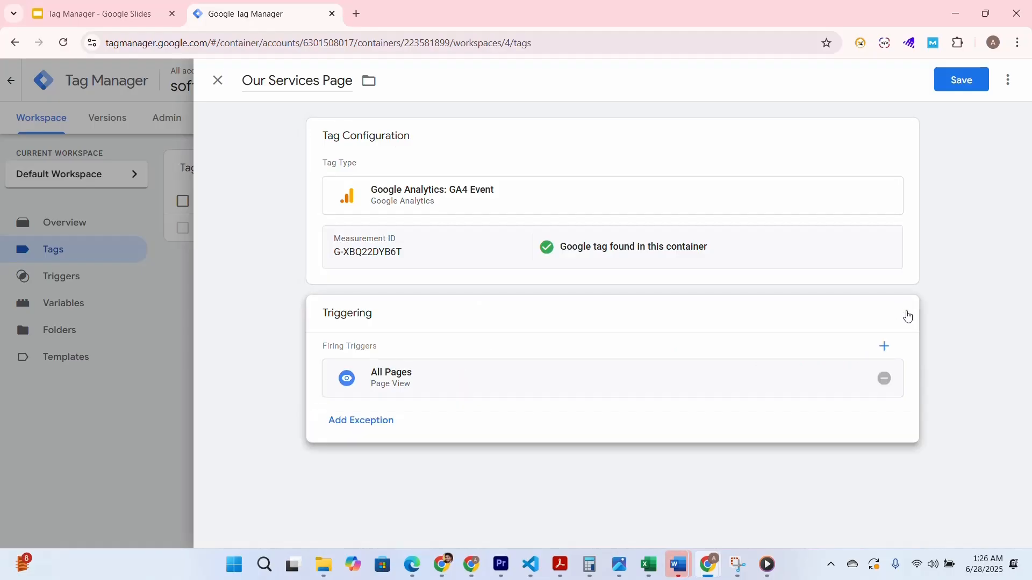
pyautogui.click(886, 347)
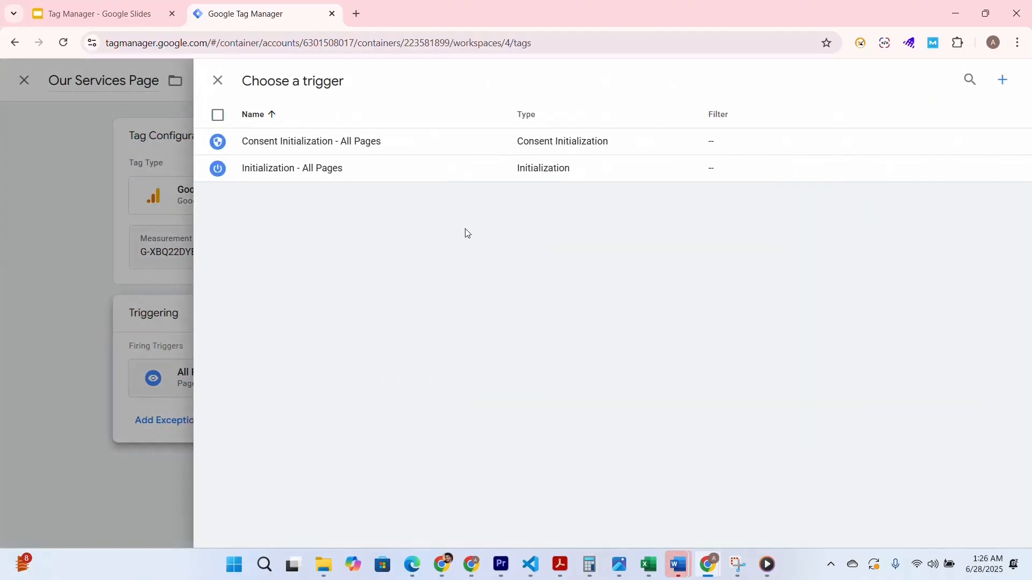
pyautogui.click(431, 168)
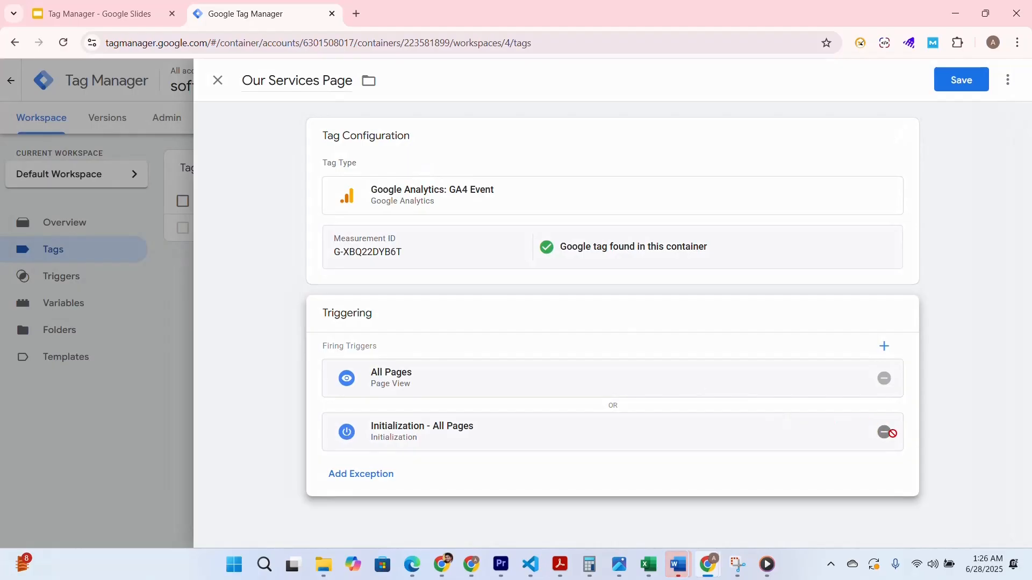
pyautogui.click(884, 432)
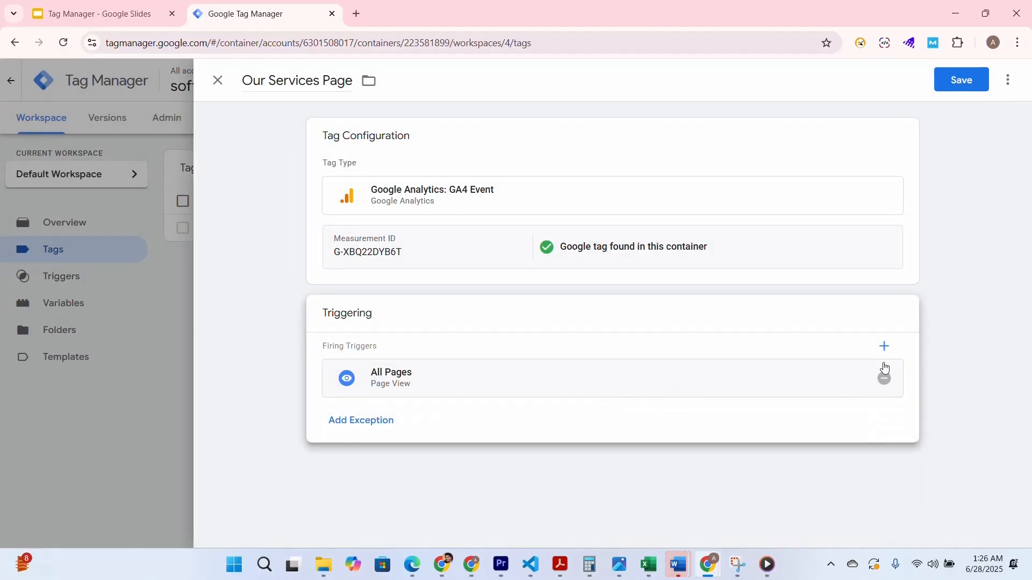
# Step: Create a new Page View trigger for the tag that fires on Some Page Views
pyautogui.click(886, 348)
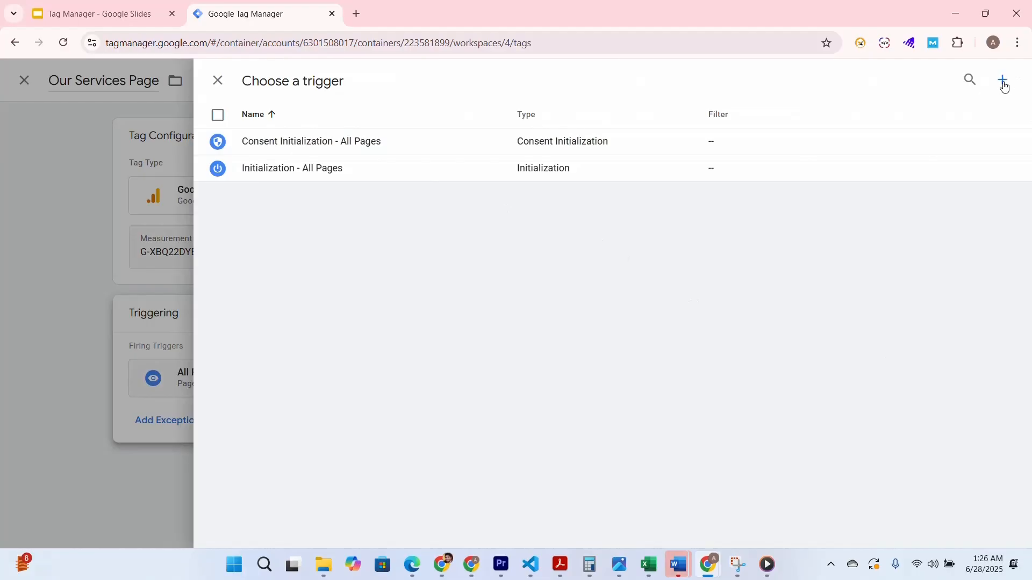
pyautogui.click(1003, 81)
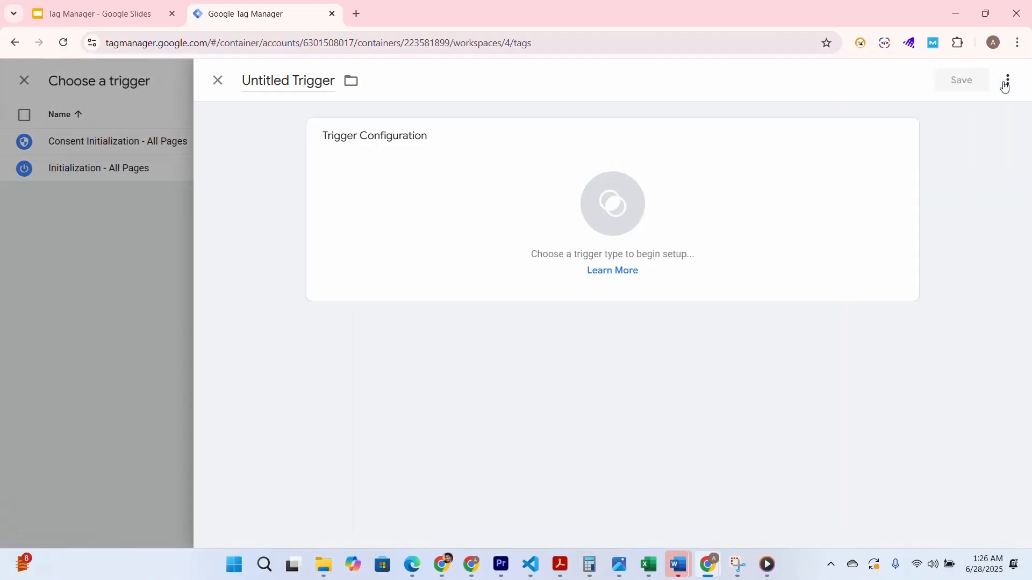
pyautogui.click(607, 206)
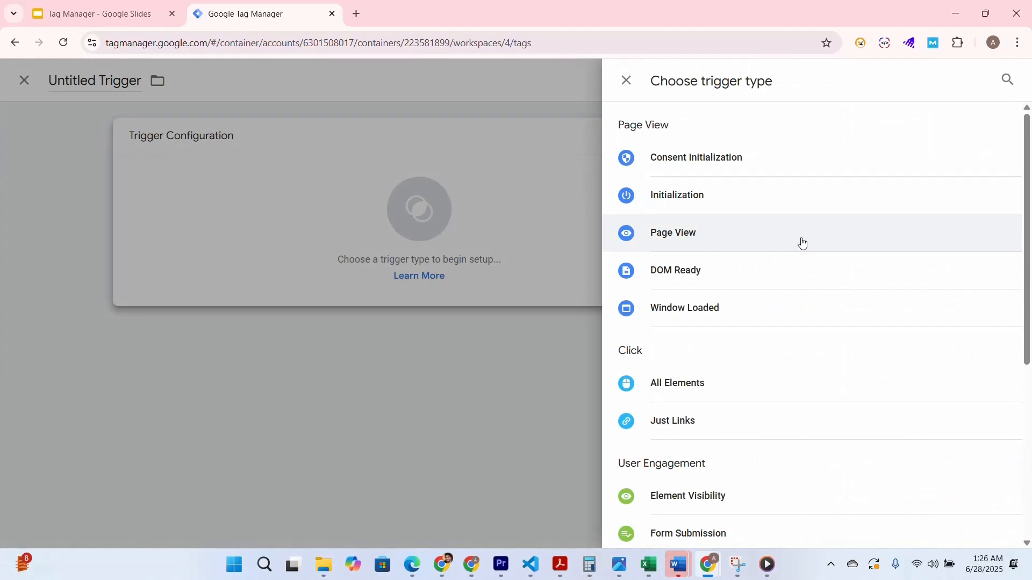
pyautogui.click(767, 242)
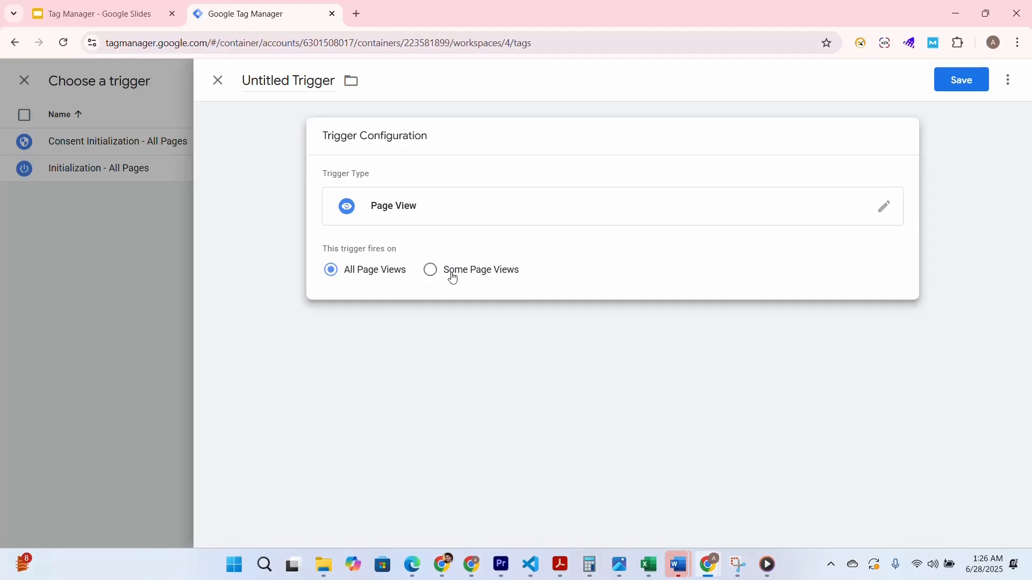
pyautogui.click(431, 271)
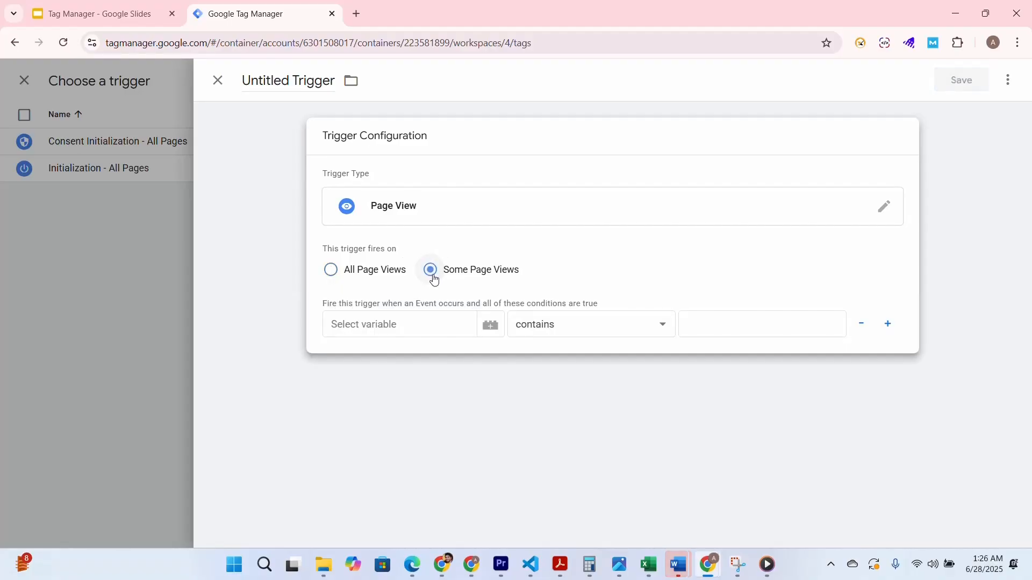
# Step: Set the trigger's firing condition to the Page Path variable with the contains operator
pyautogui.click(455, 329)
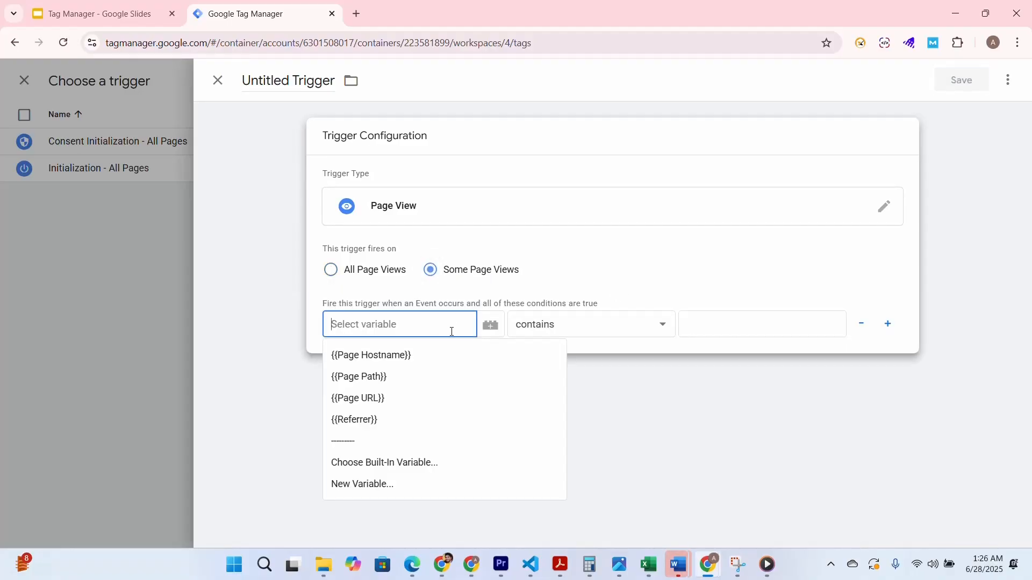
pyautogui.click(364, 378)
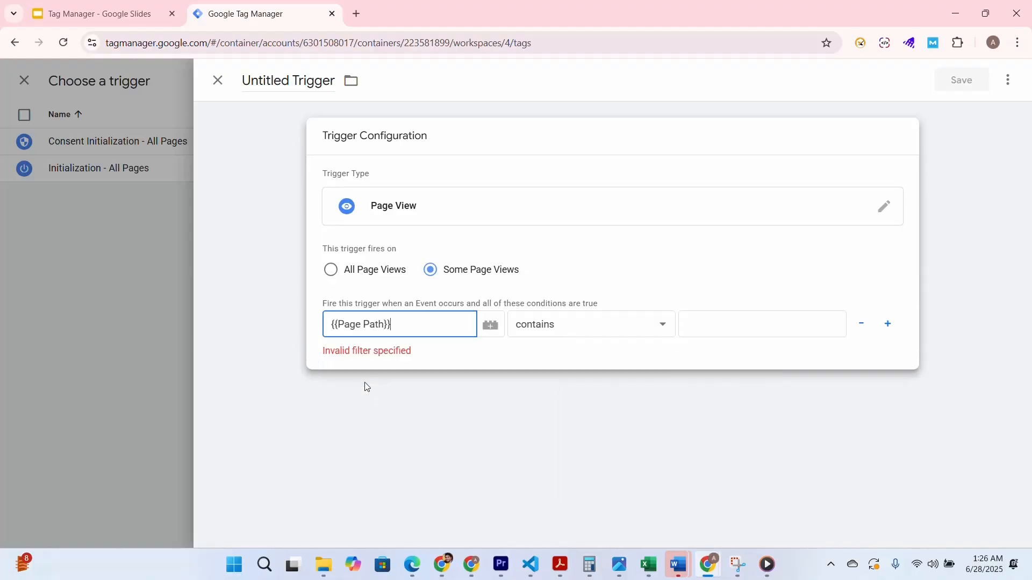
pyautogui.click(665, 324)
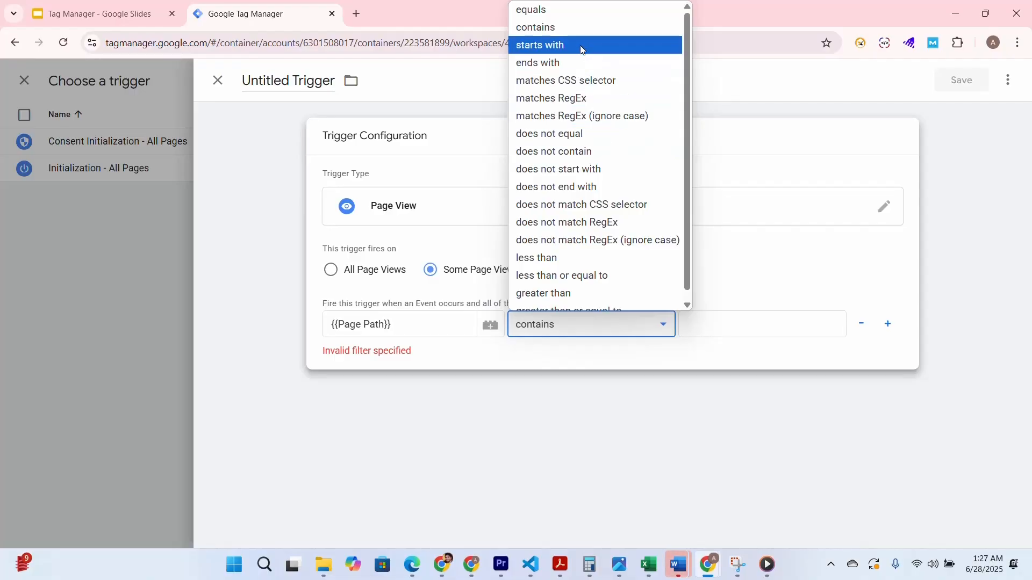
pyautogui.click(594, 29)
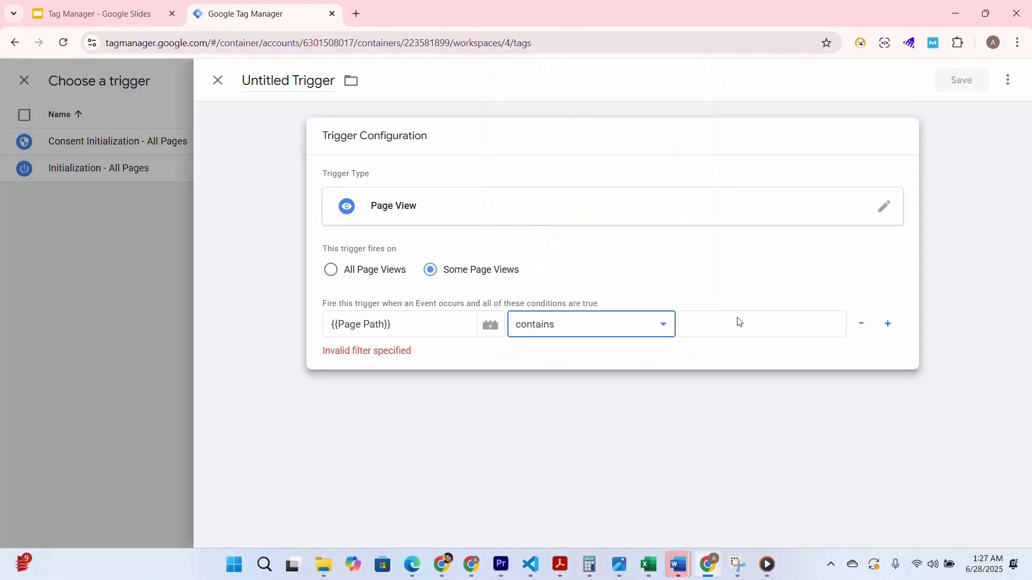
# Step: Copy the /our-services path from the website's address and paste it as the trigger condition's value in Google Tag Manager
pyautogui.click(739, 321)
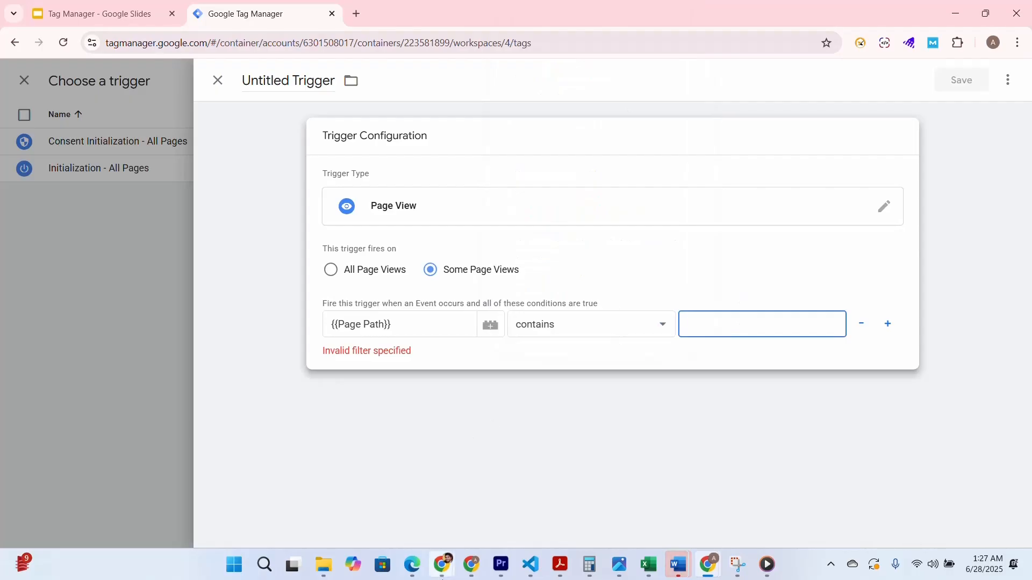
pyautogui.moveTo(442, 565)
pyautogui.click(389, 505)
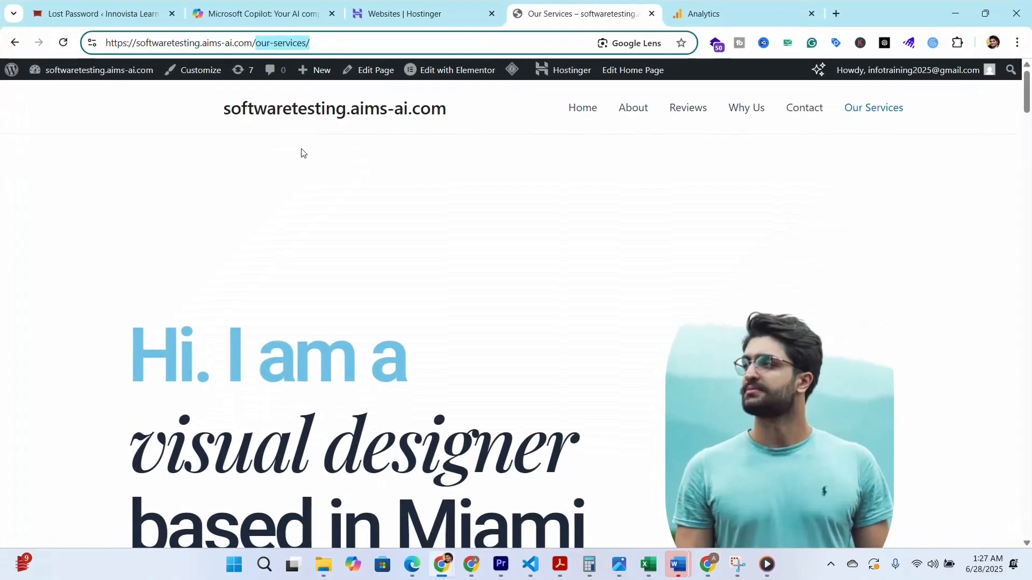
pyautogui.click(330, 43)
pyautogui.moveTo(323, 46); pyautogui.dragTo(253, 48)
pyautogui.rightClick(258, 47)
pyautogui.click(301, 173)
pyautogui.moveTo(709, 562)
pyautogui.click(519, 497)
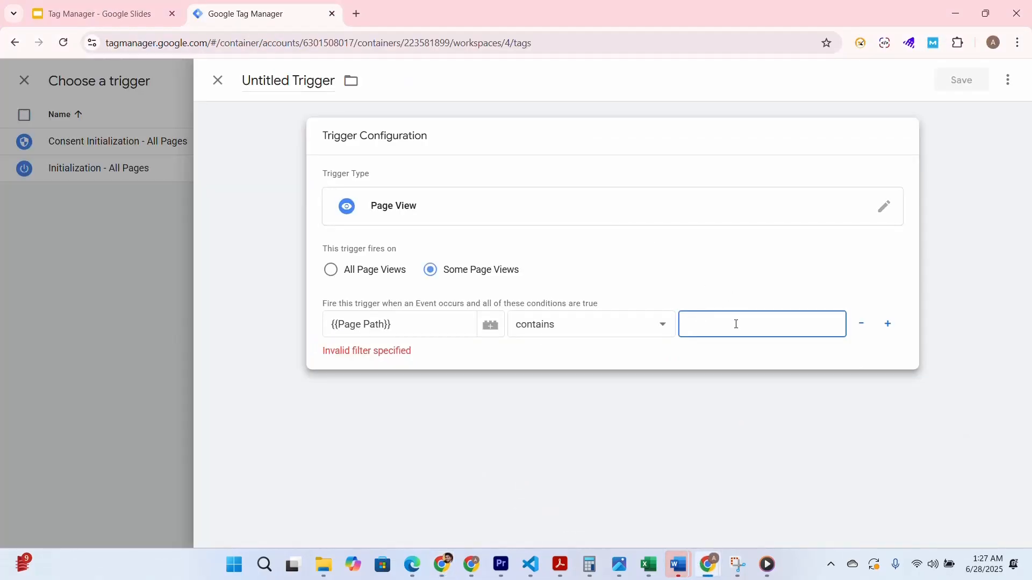
pyautogui.write('v')
pyautogui.press('BackSpace')
pyautogui.hotkey('ctrl', 'v')
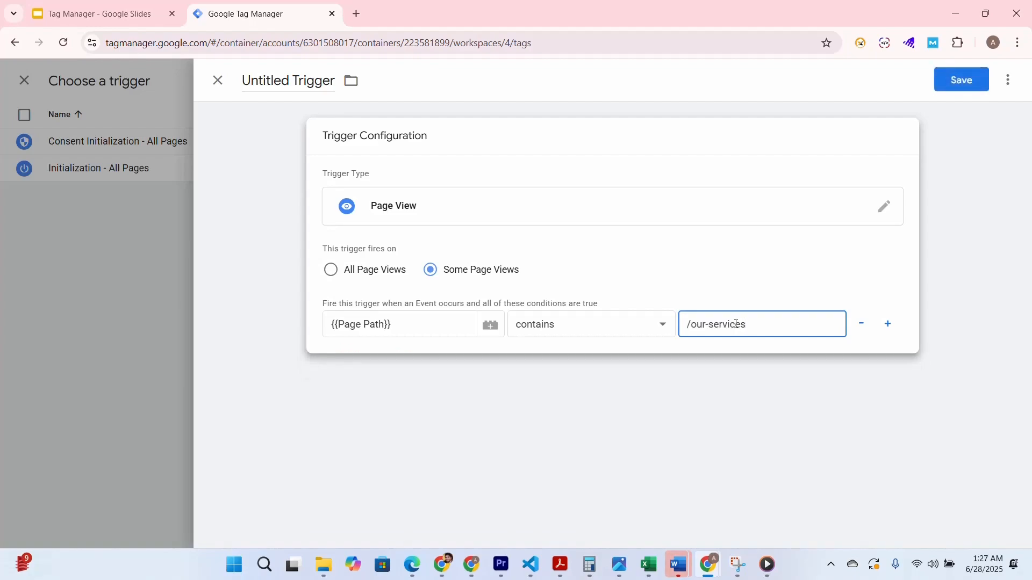
# Step: Rename the untitled trigger as "Our Service page trigger" and save it to the tag
pyautogui.click(307, 82)
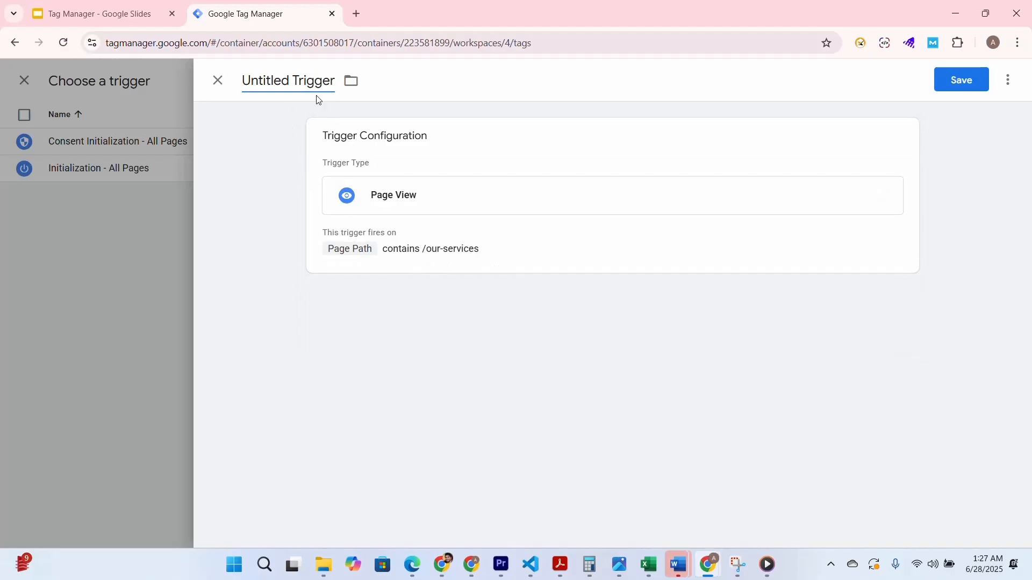
pyautogui.press('BackSpace')
pyautogui.press('BackSpace')
pyautogui.press('BackSpace')
pyautogui.press('BackSpace')
pyautogui.press('BackSpace')
pyautogui.press('BackSpace')
pyautogui.press('BackSpace')
pyautogui.press('BackSpace')
pyautogui.press('BackSpace')
pyautogui.press('BackSpace')
pyautogui.press('BackSpace')
pyautogui.press('BackSpace')
pyautogui.press('Delete')
pyautogui.press('Delete')
pyautogui.press('Delete')
pyautogui.press('Delete')
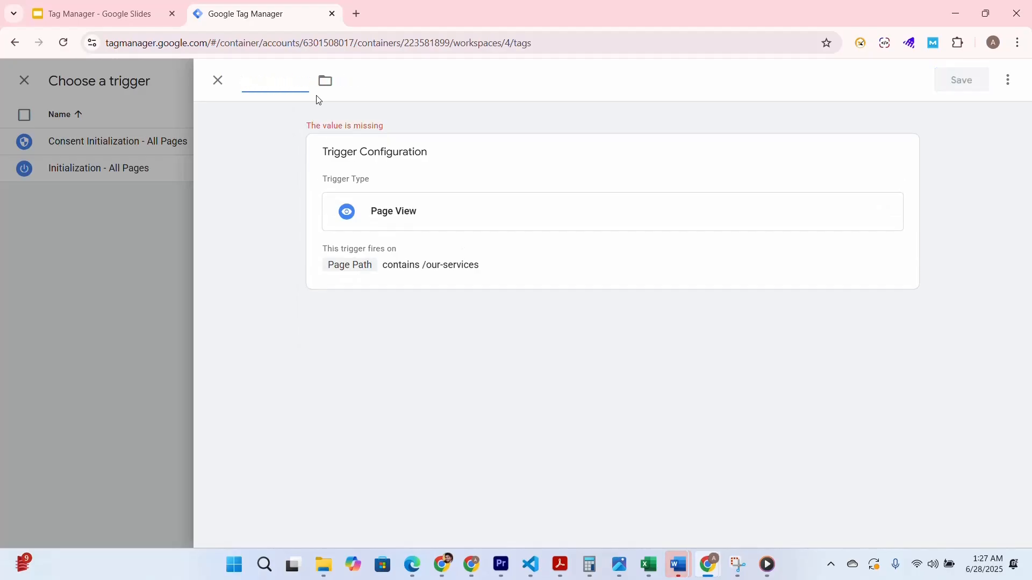
pyautogui.write('Our SER')
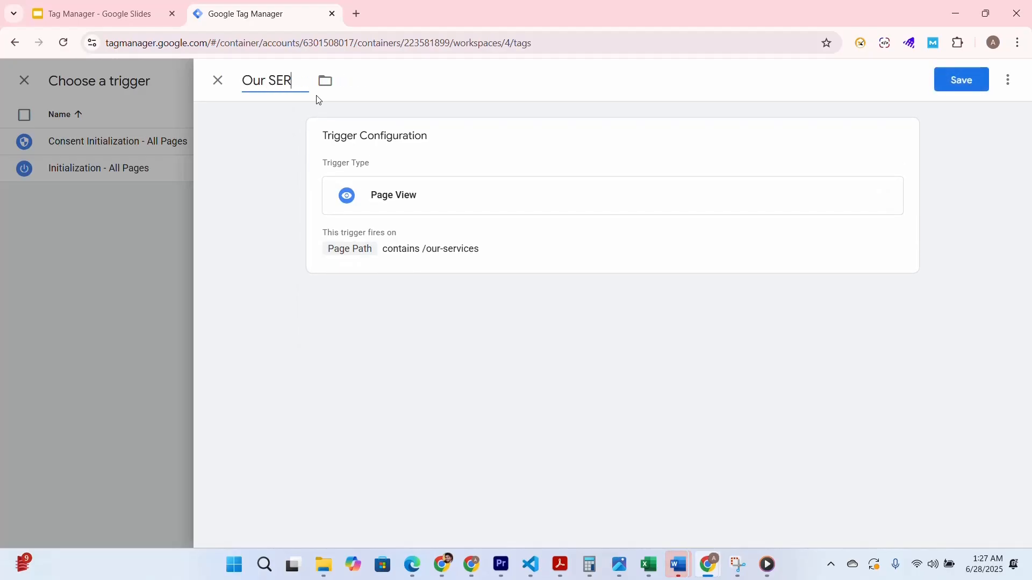
pyautogui.press('BackSpace')
pyautogui.write('vice page trigger')
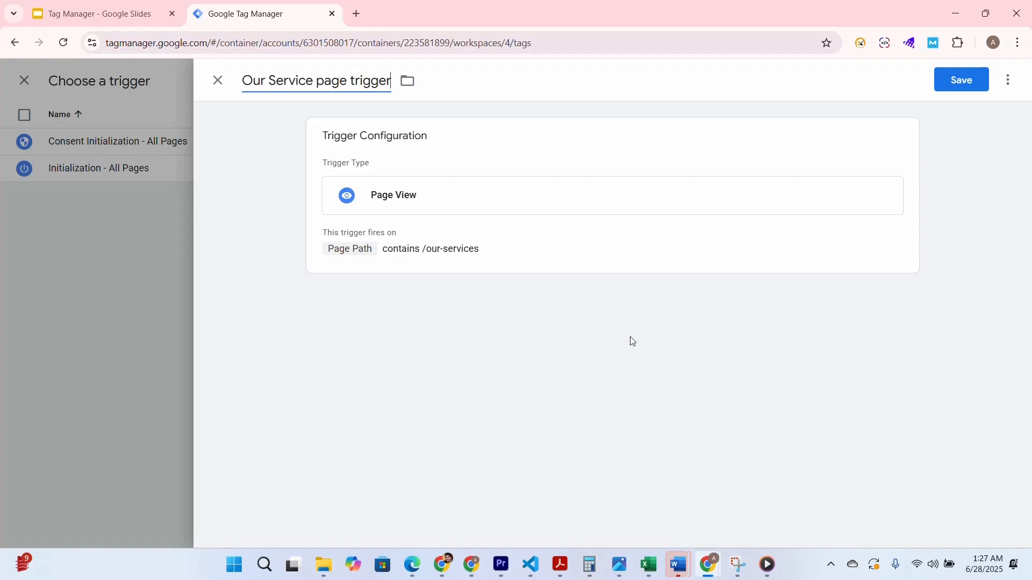
pyautogui.click(967, 90)
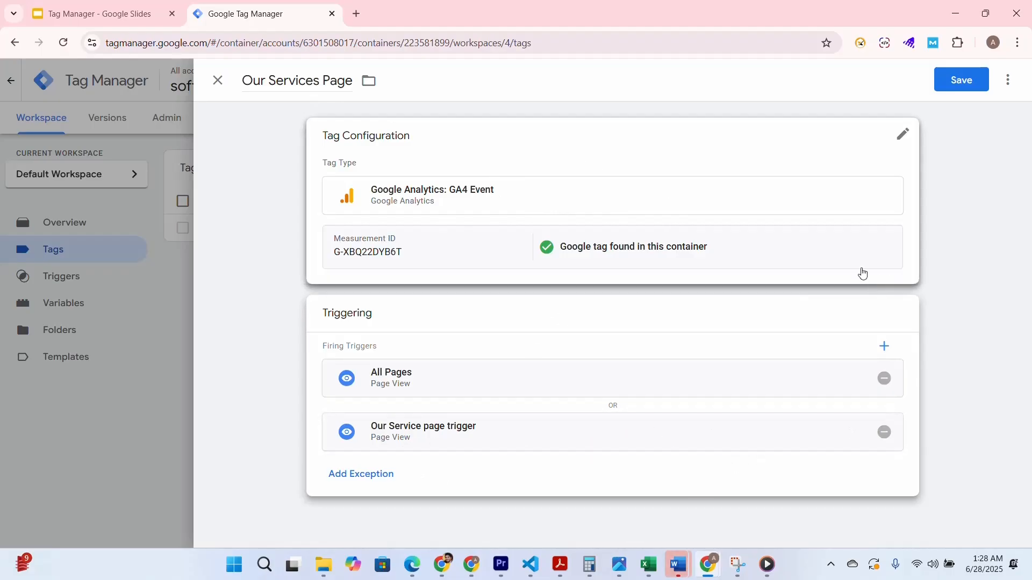
# Step: Set the GA4 event name to "Our Services Page" and save the tag
pyautogui.click(962, 86)
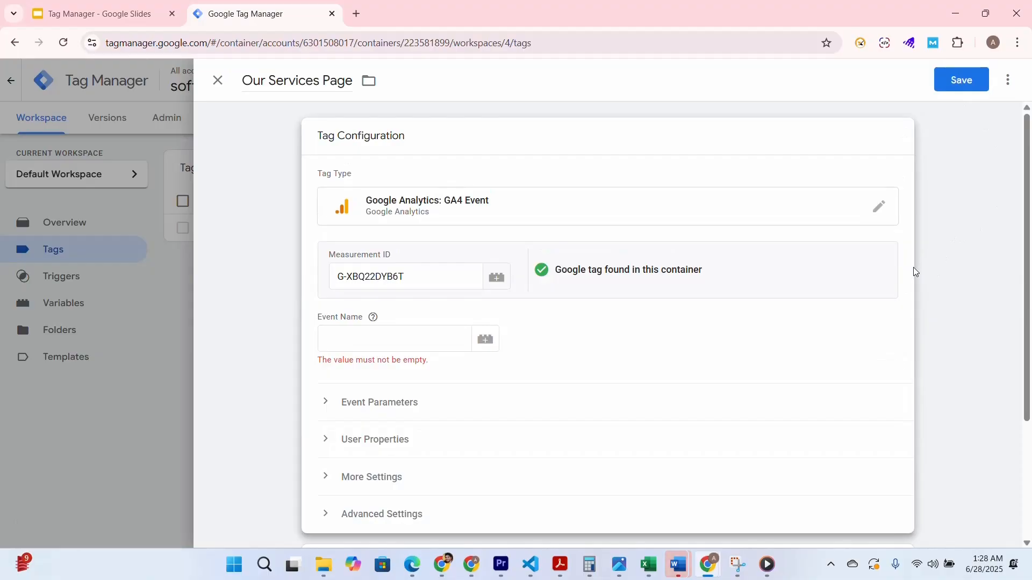
pyautogui.click(407, 339)
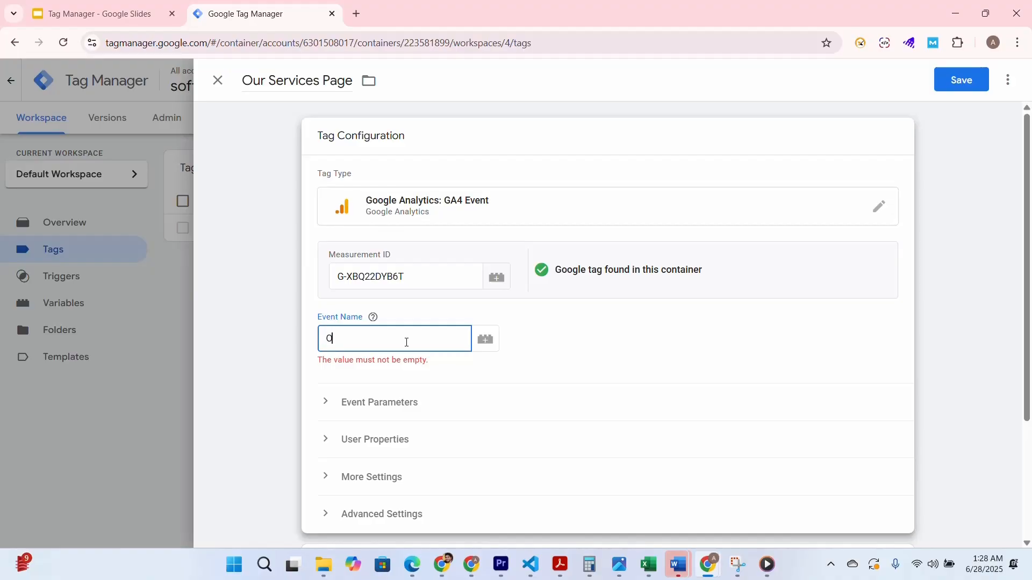
pyautogui.write('ur Ser')
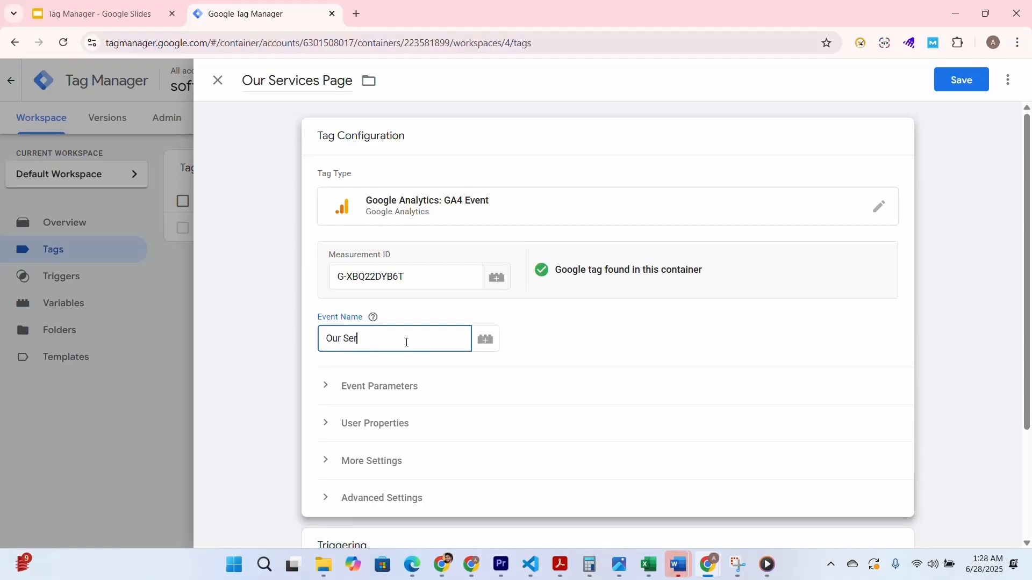
pyautogui.write('vices Page')
pyautogui.click(958, 86)
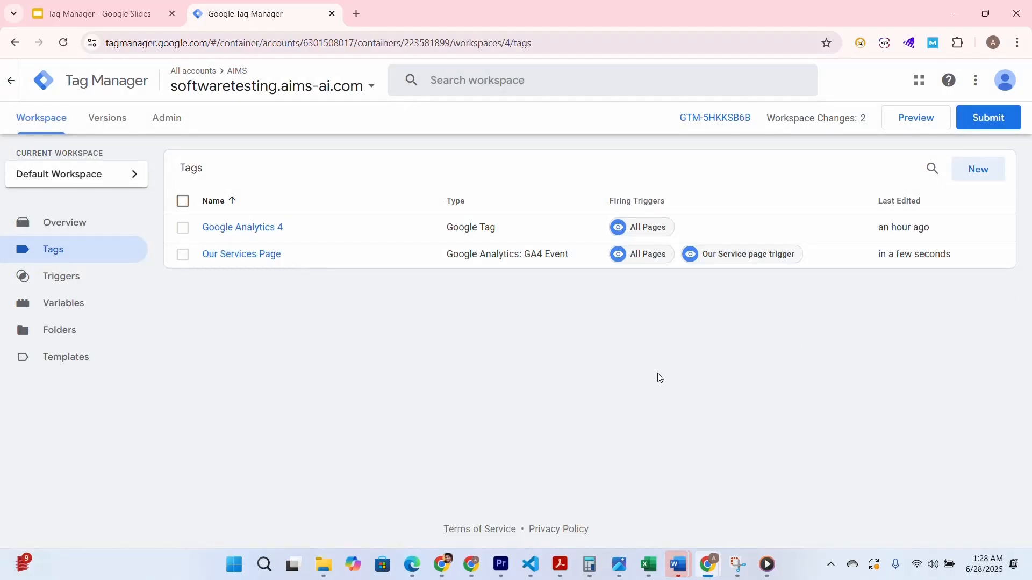
# Step: Submit and publish the workspace changes as a version named "publish new tag" with the description "GA4 Event"
pyautogui.click(989, 124)
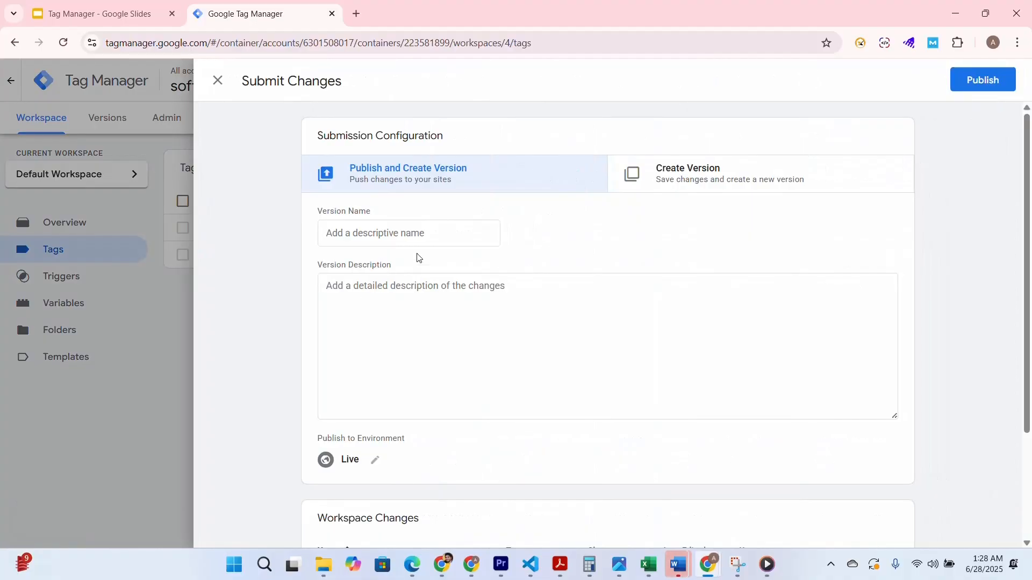
pyautogui.click(423, 240)
pyautogui.write('our')
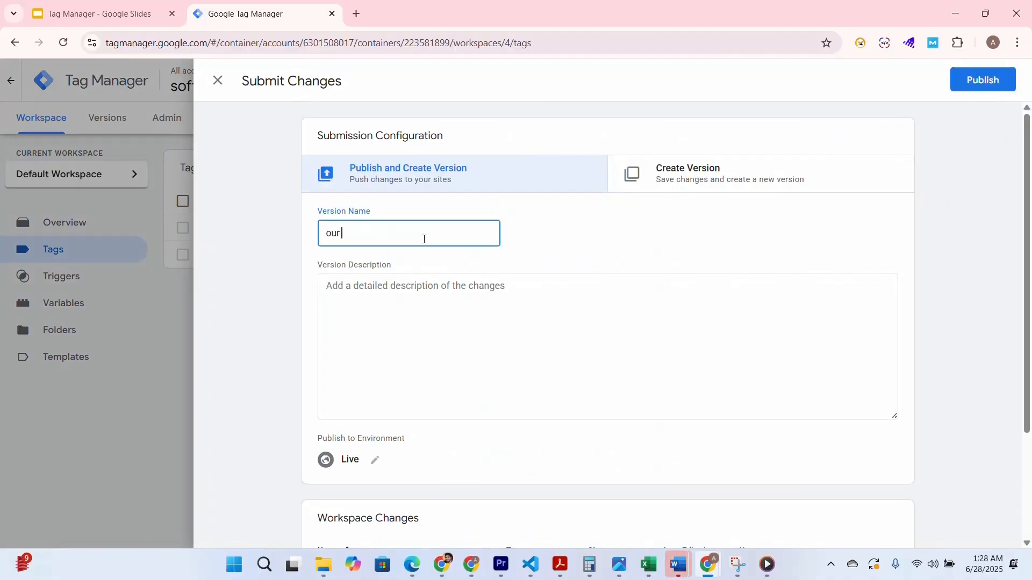
pyautogui.press('BackSpace')
pyautogui.write('publish new tag')
pyautogui.click(481, 312)
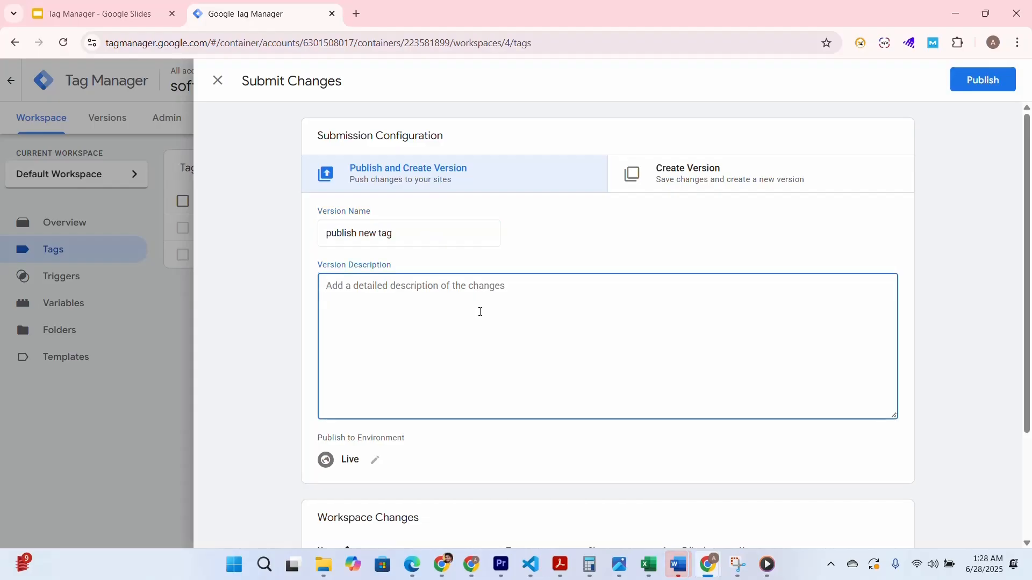
pyautogui.write('GA4 ')
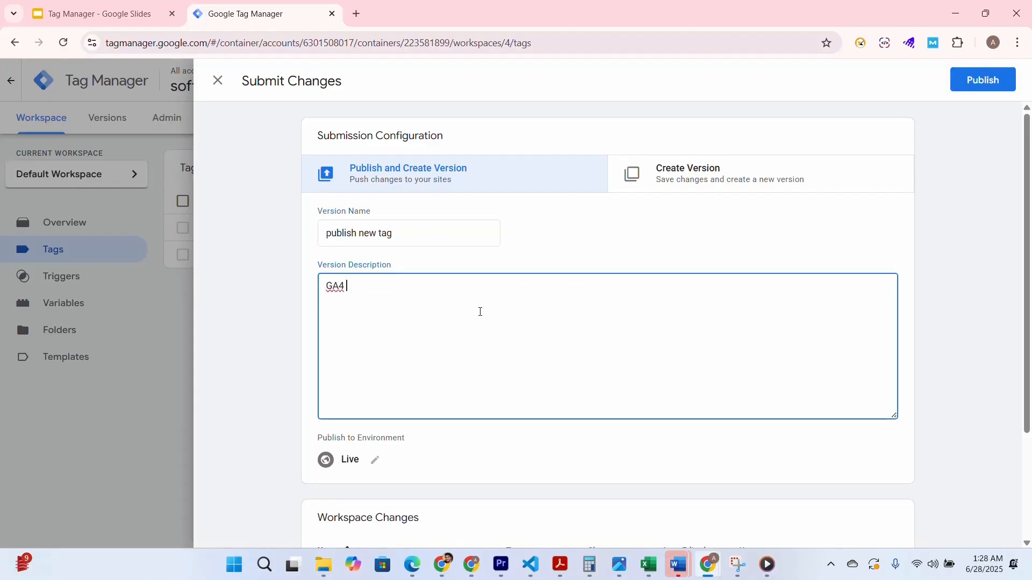
pyautogui.write('EV')
pyautogui.click(982, 80)
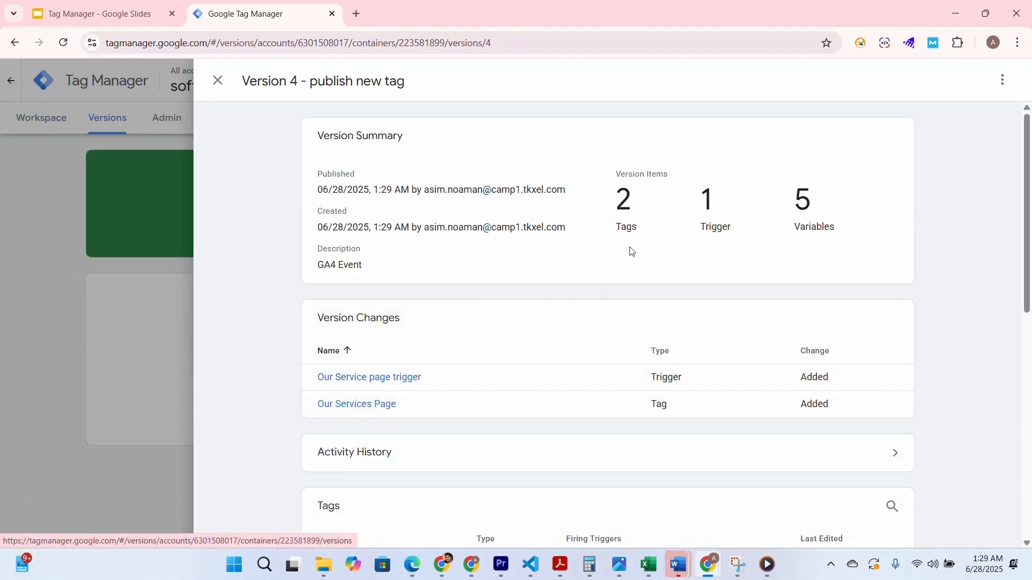
pyautogui.click(218, 81)
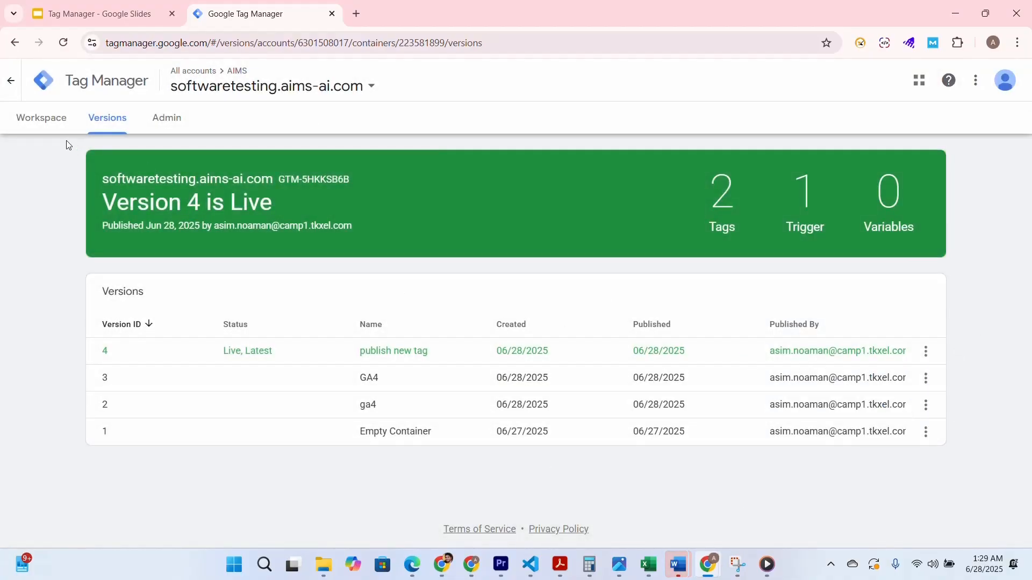
pyautogui.click(31, 123)
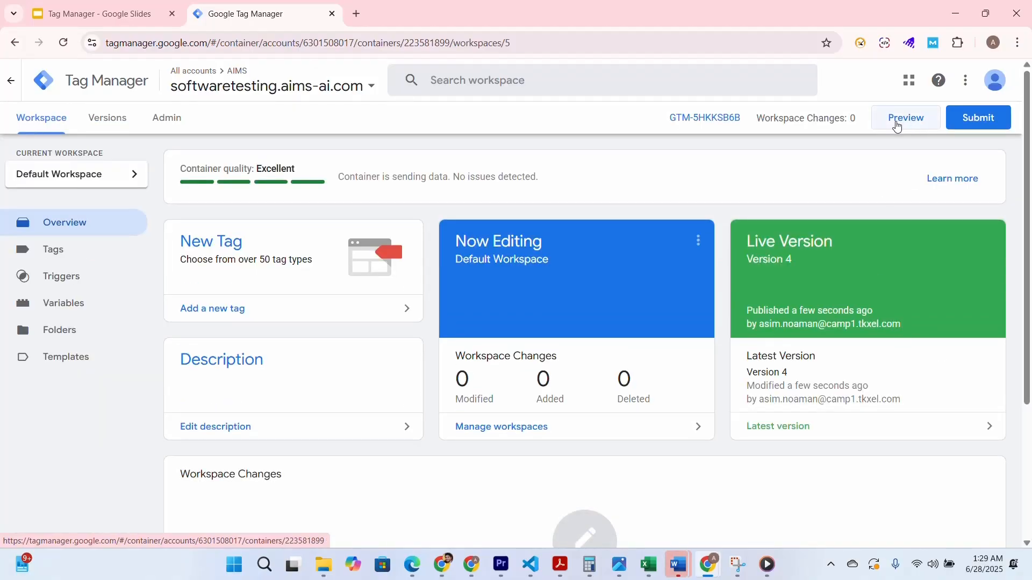
pyautogui.click(896, 125)
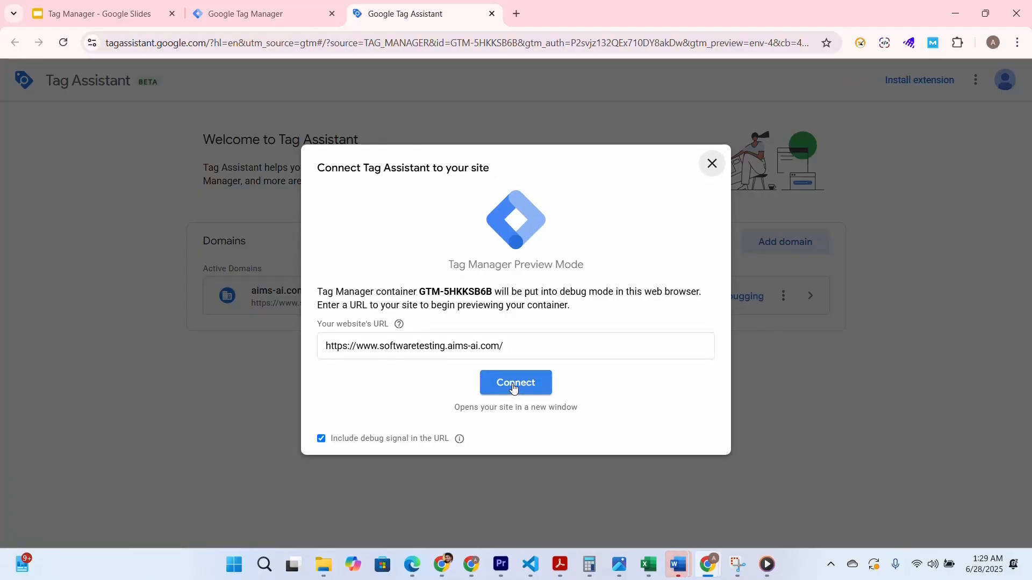
pyautogui.click(513, 387)
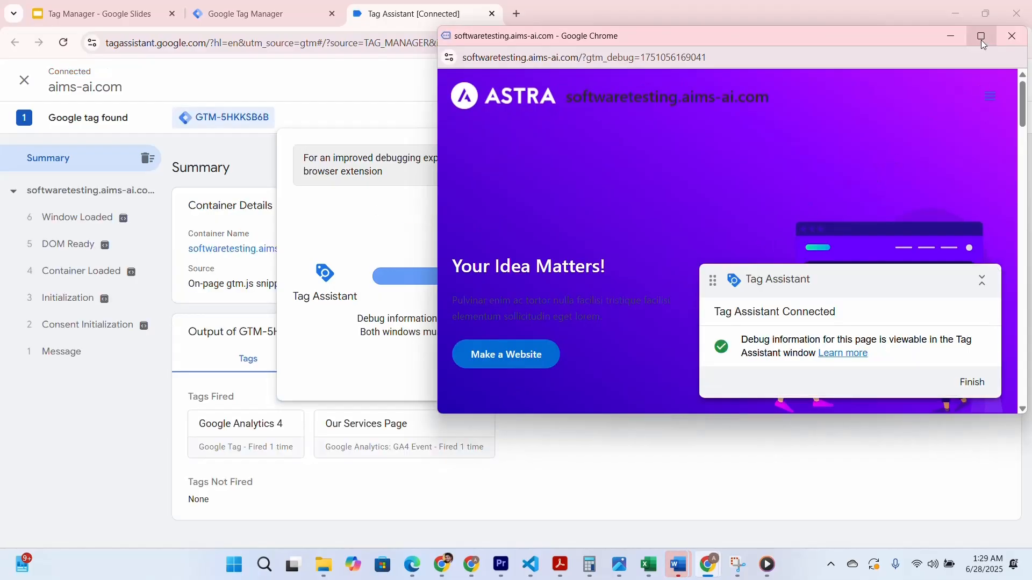
# Step: Visit the Our Services page on the connected website in an enlarged window, and return to Tag Assistant
pyautogui.click(981, 38)
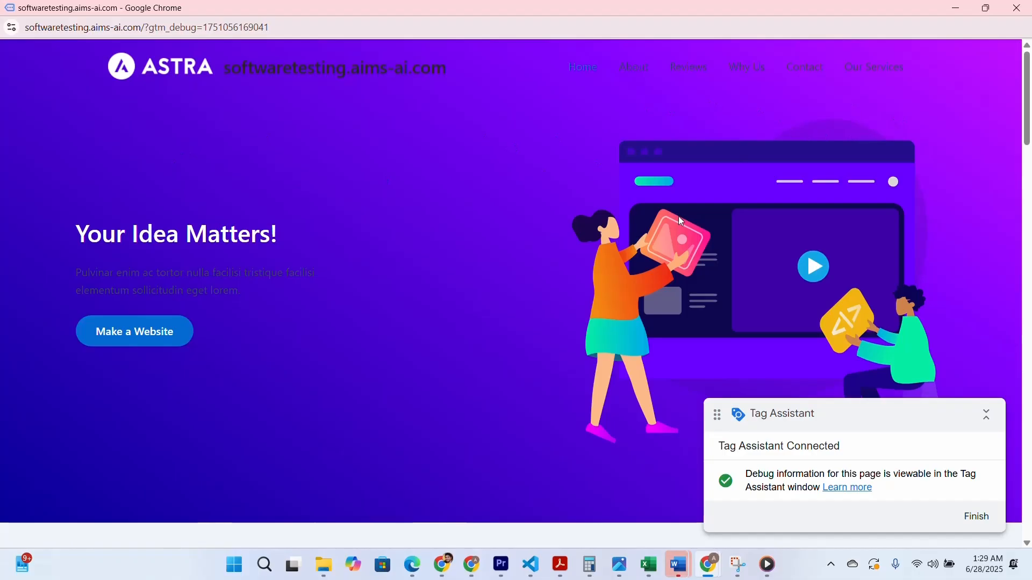
pyautogui.click(872, 76)
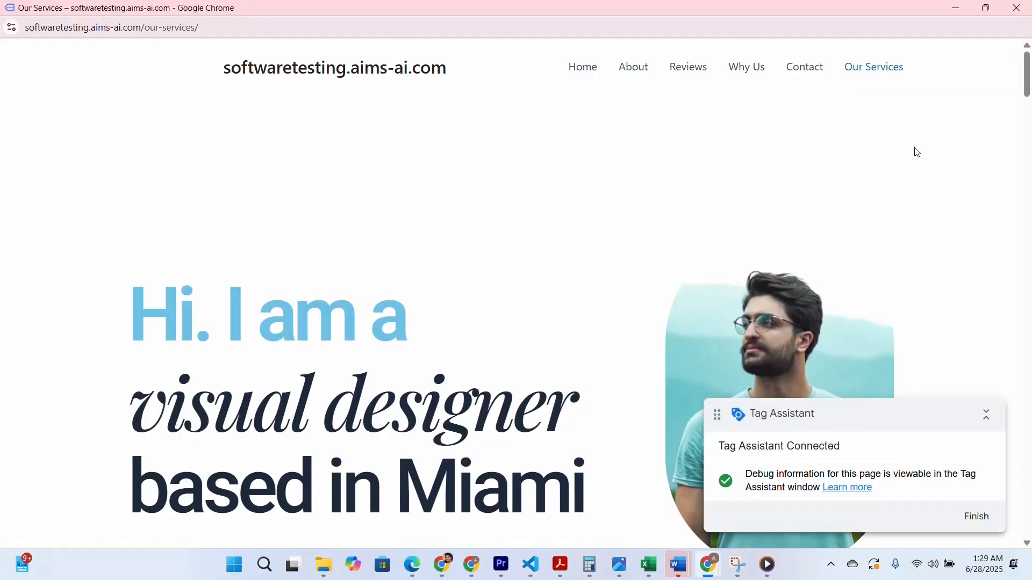
pyautogui.click(955, 12)
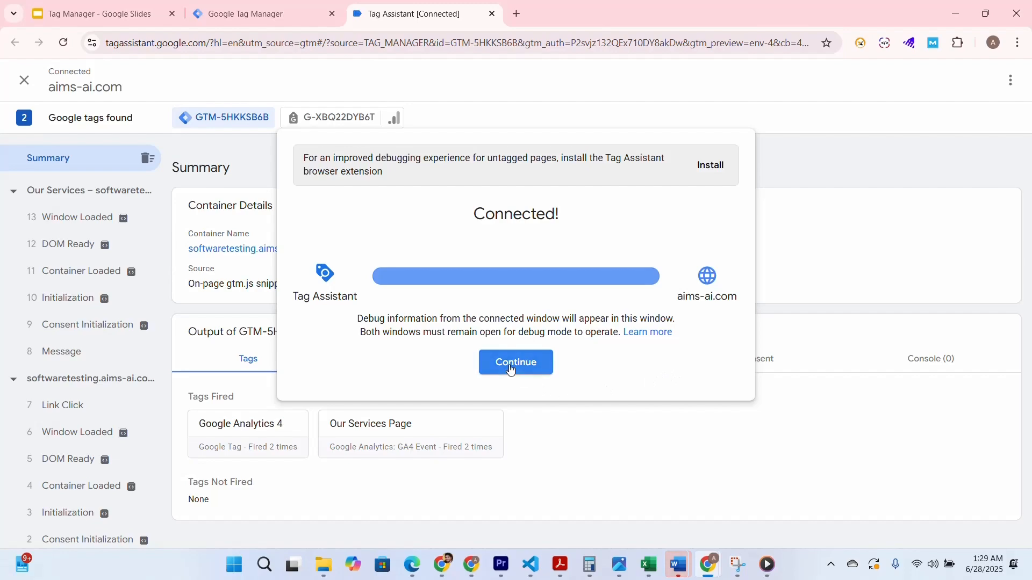
# Step: Continue to the Tag Assistant summary and check the event name in the fired Our Services Page tag's details
pyautogui.click(527, 363)
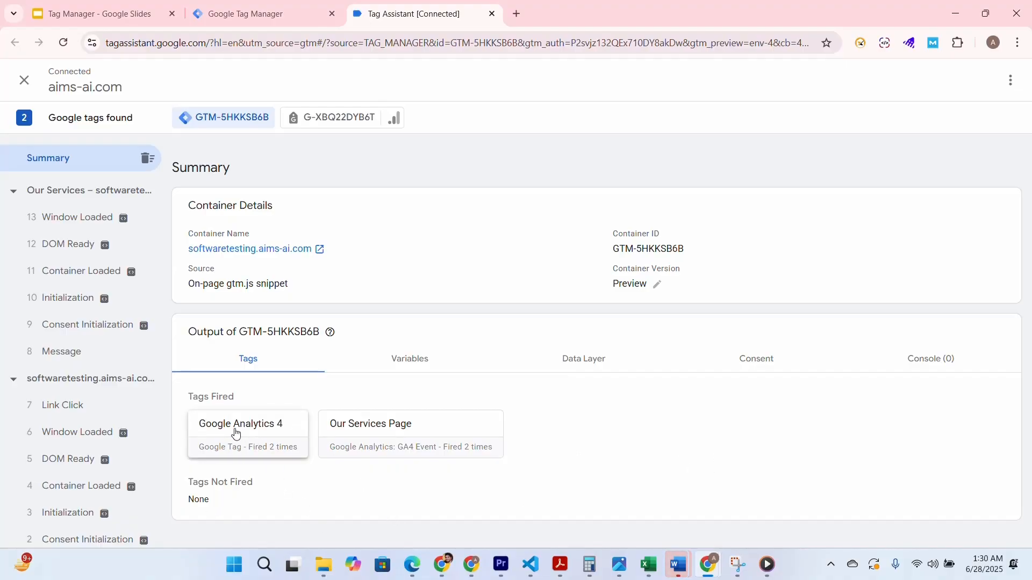
pyautogui.click(388, 444)
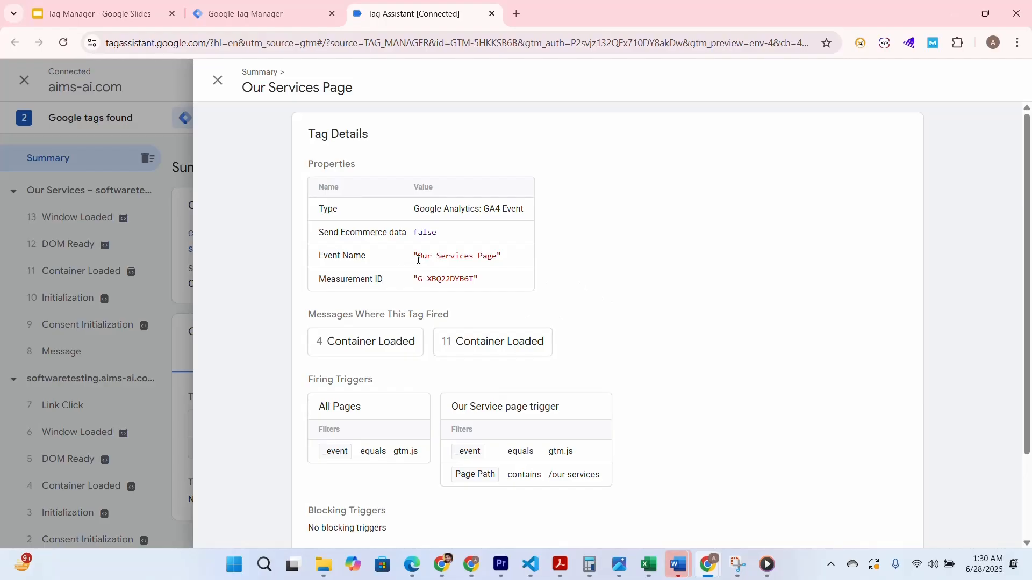
pyautogui.moveTo(417, 258); pyautogui.dragTo(503, 258)
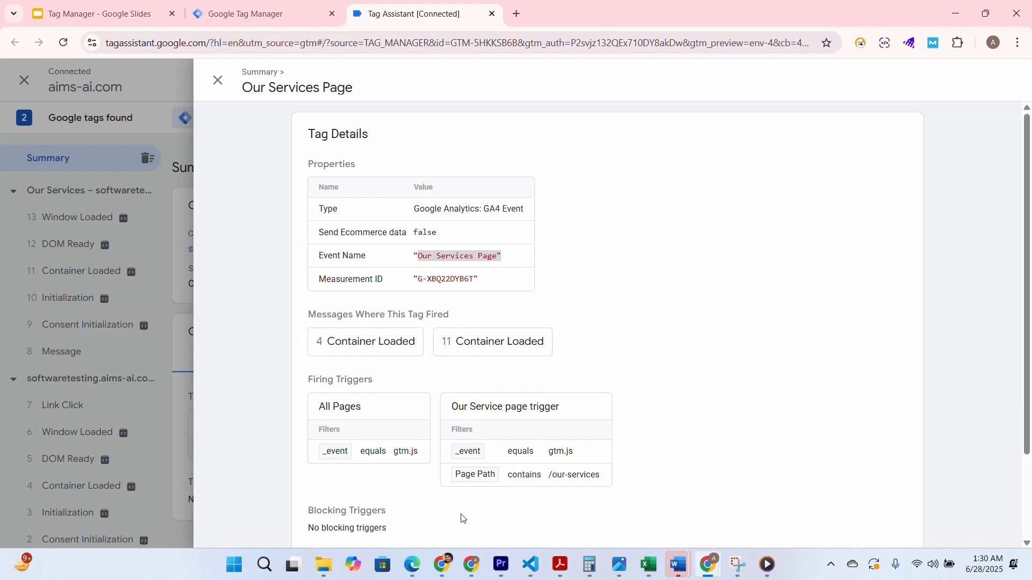
# Step: Switch to Google Analytics and open the Realtime overview report for the Software testing property
pyautogui.moveTo(442, 564)
pyautogui.click(406, 510)
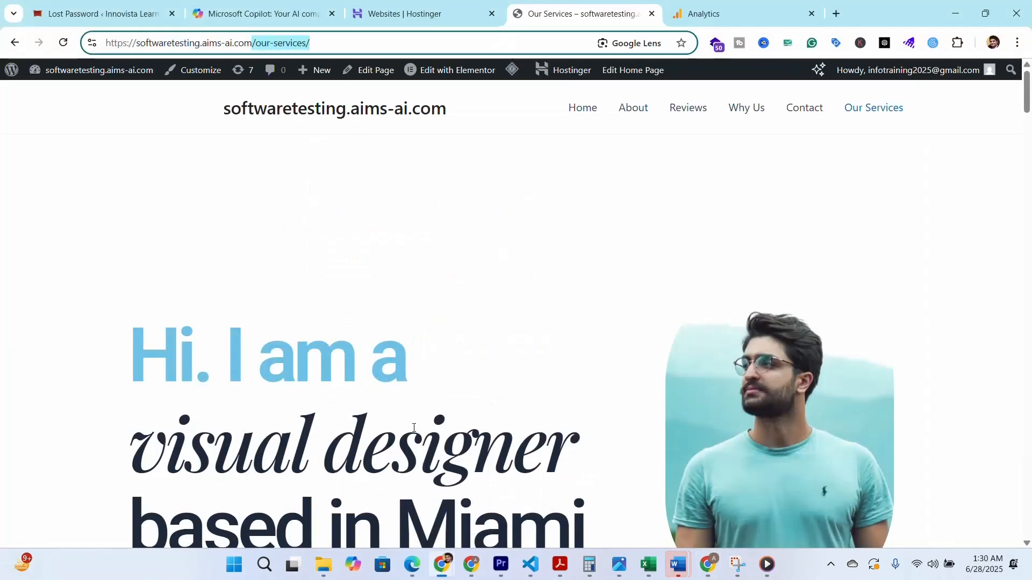
pyautogui.click(714, 5)
pyautogui.click(227, 80)
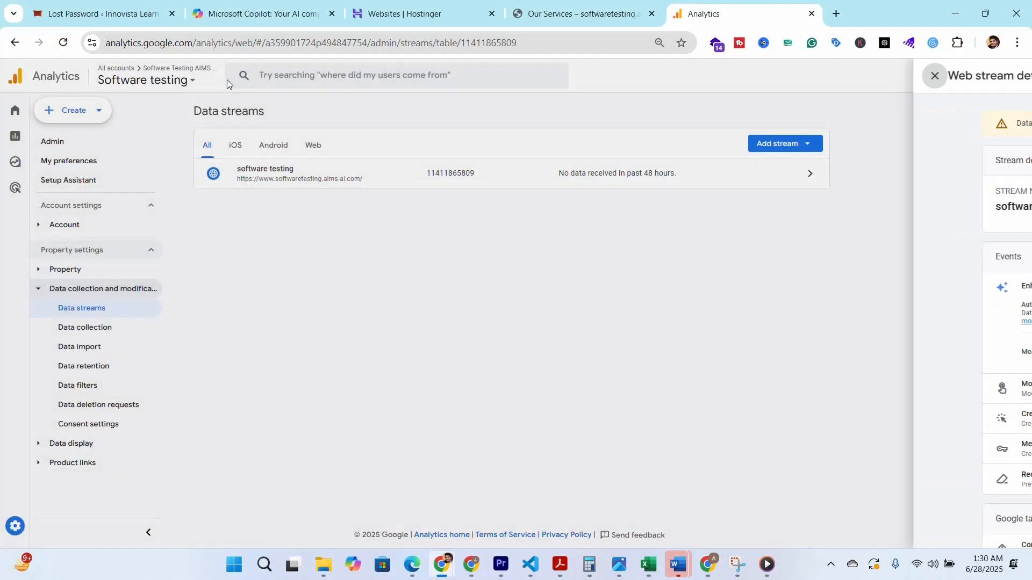
pyautogui.click(14, 136)
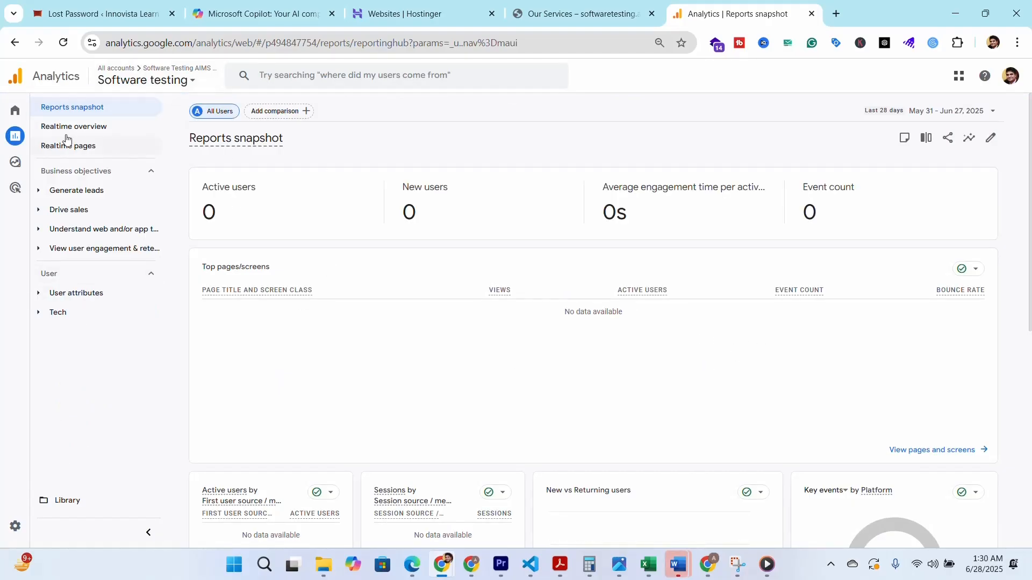
pyautogui.click(96, 126)
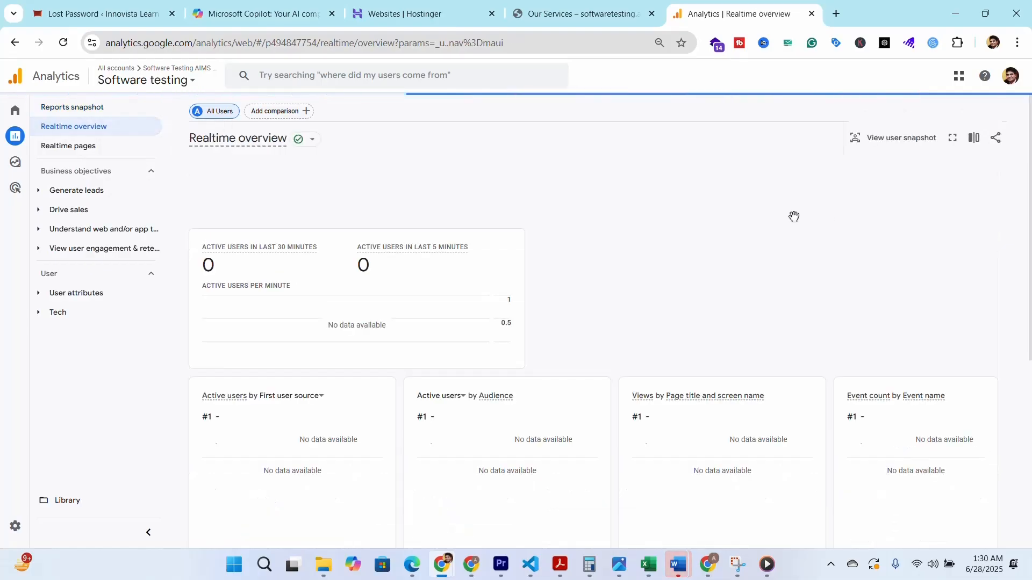
# Step: Examine the realtime page views and event counts, comparing the Our Services Page event with the tag's details in Tag Assistant
pyautogui.scroll(-1, 725, 475)
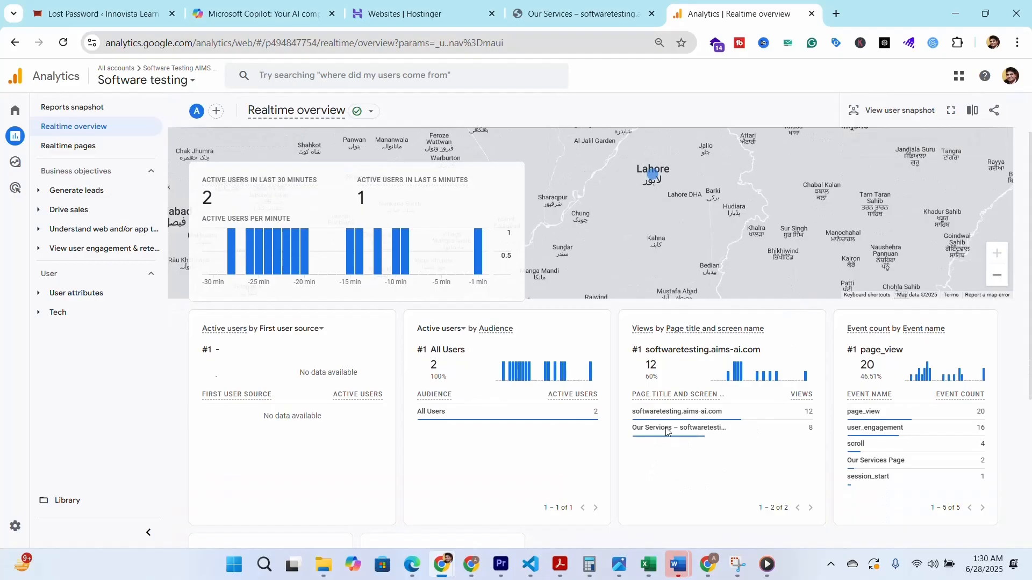
pyautogui.scroll(-1, 912, 492)
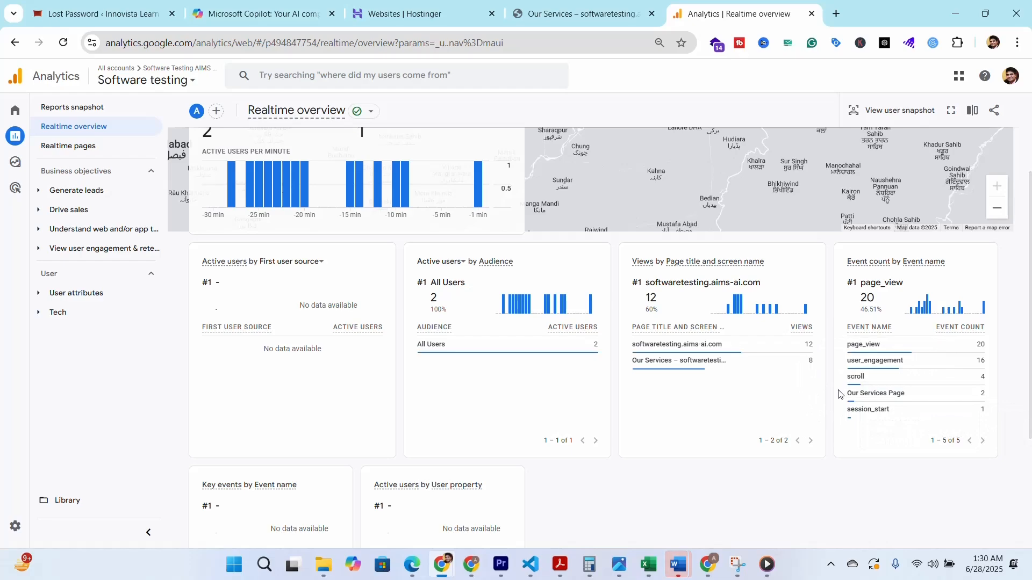
pyautogui.moveTo(930, 396)
pyautogui.moveTo(708, 564)
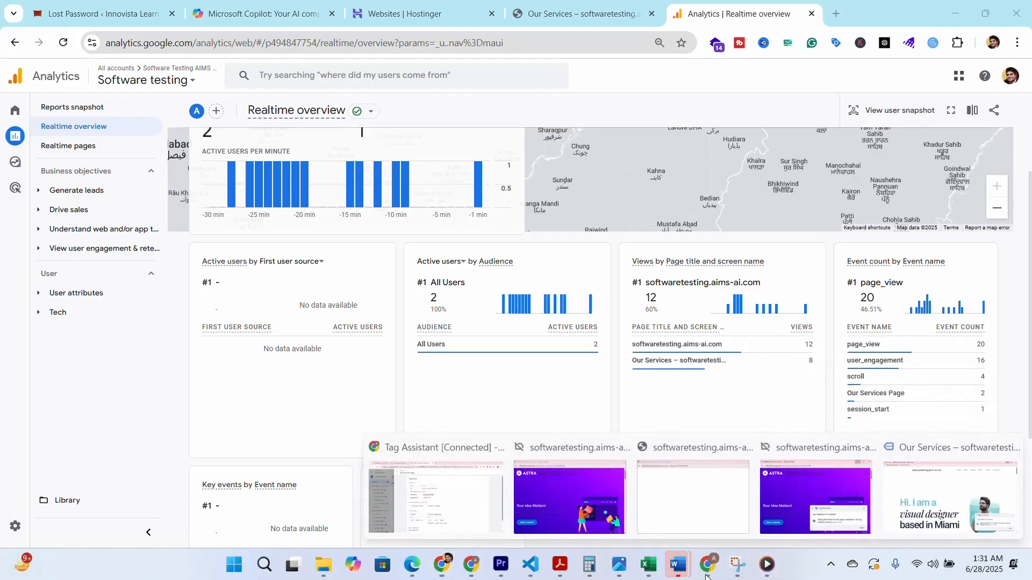
pyautogui.click(497, 495)
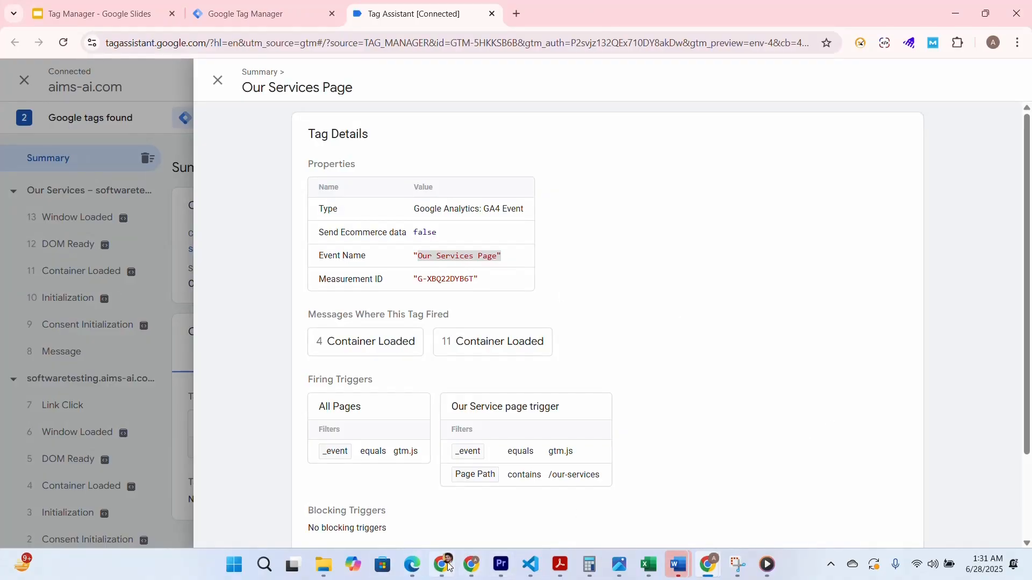
pyautogui.moveTo(442, 565)
pyautogui.click(420, 503)
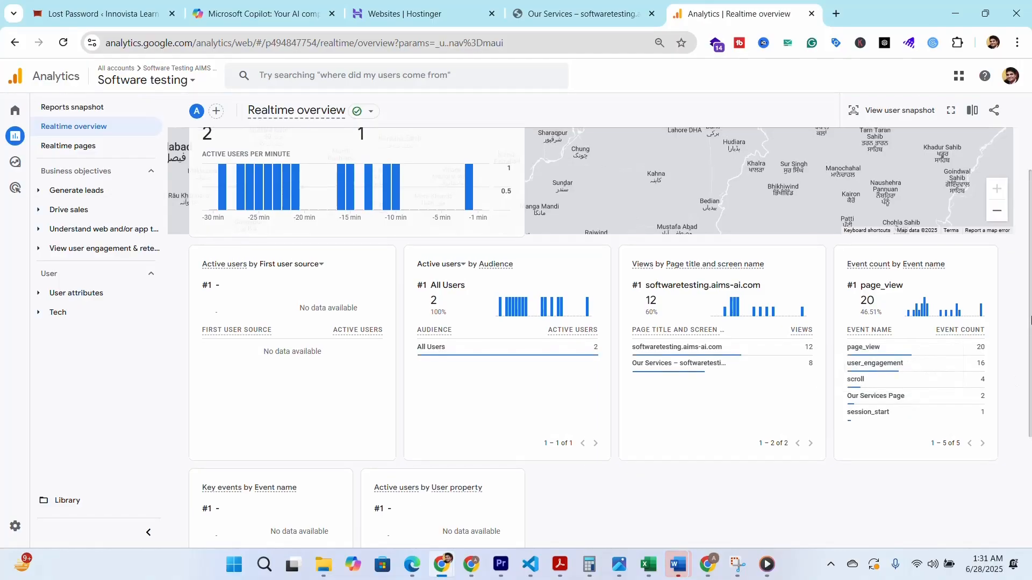
pyautogui.scroll(1, 1031, 316)
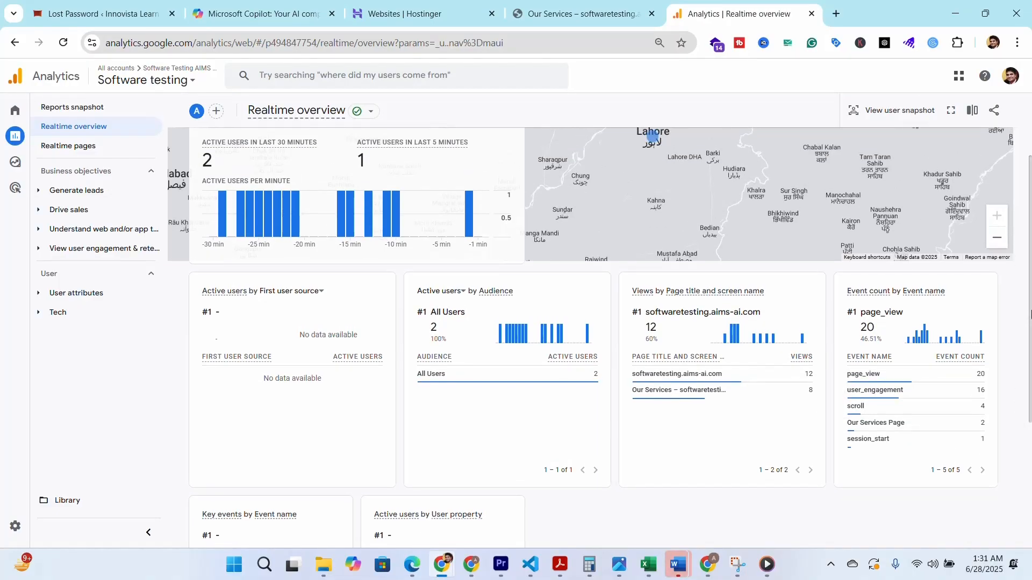
pyautogui.moveTo(1031, 316); pyautogui.dragTo(1030, 277)
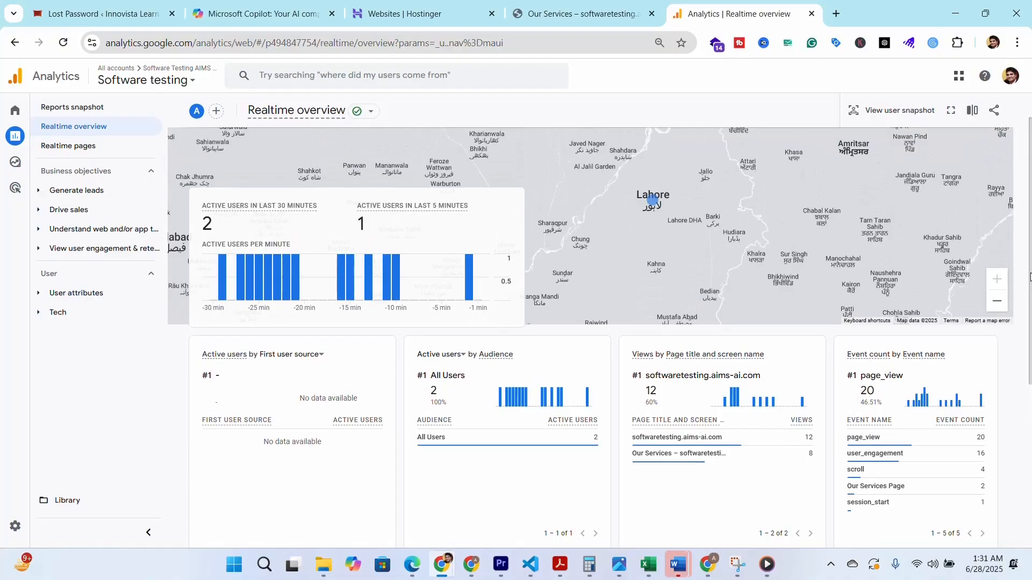